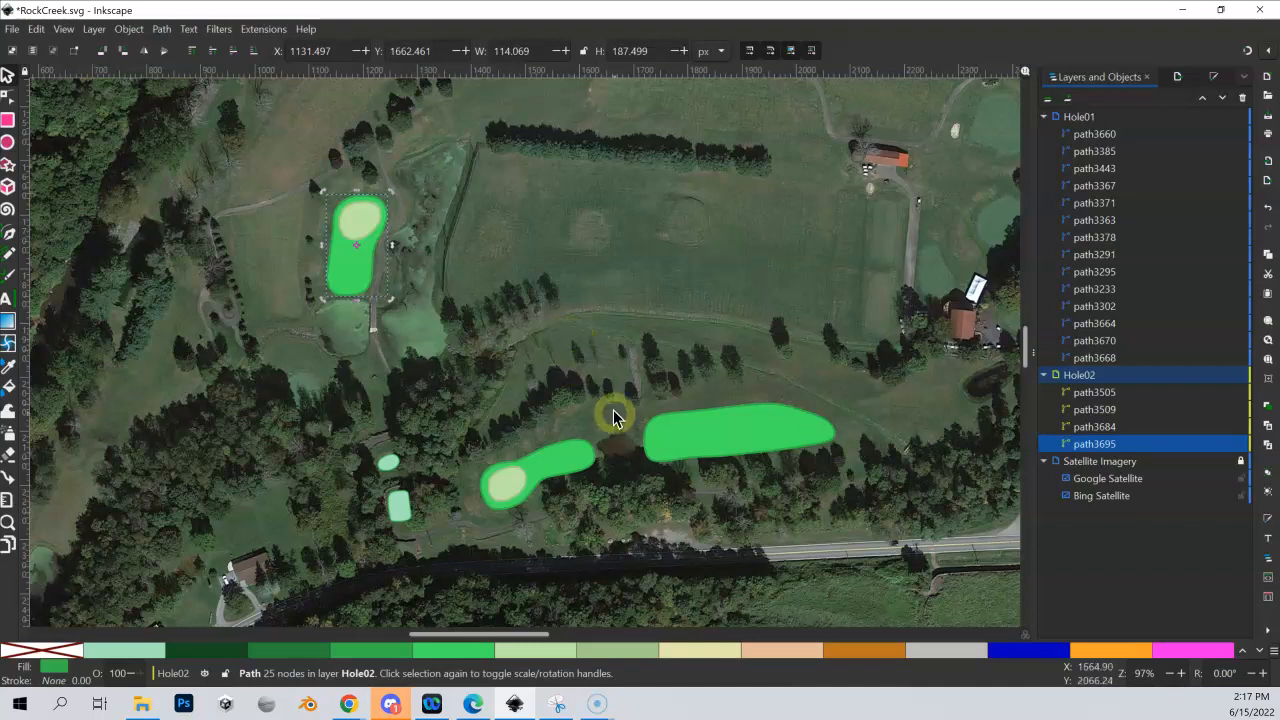
# Trace the dark pond beside the two Hole02 tee boxes as a closed, smooth Pen path with a blue fill
pyautogui.moveTo(663, 360); pyautogui.dragTo(543, 346)
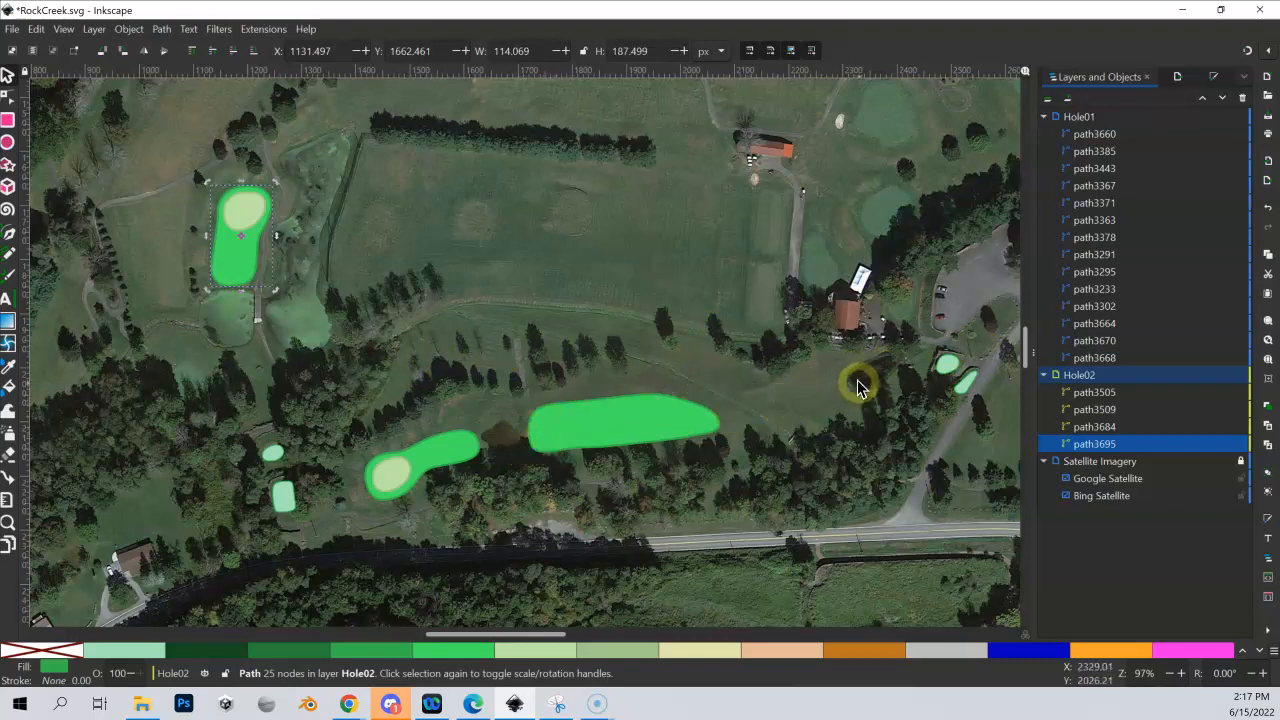
pyautogui.hscroll(5, 729, 397)
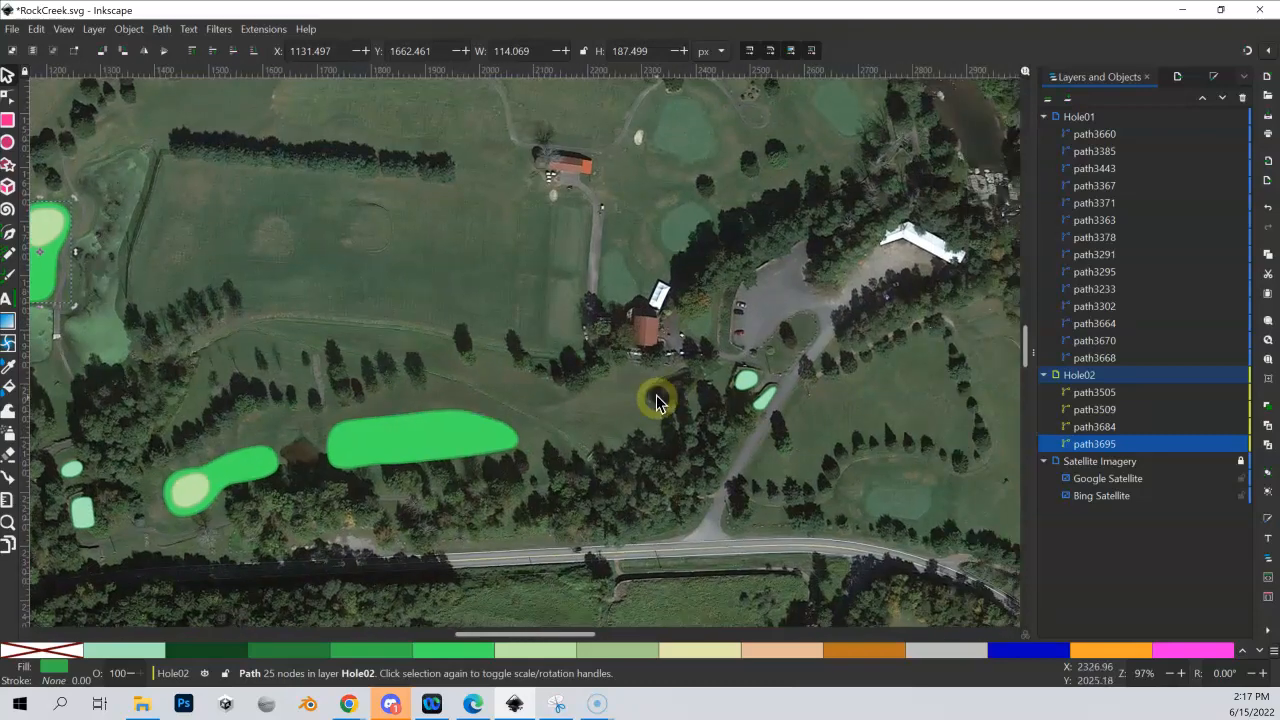
pyautogui.hscroll(1, 600, 388)
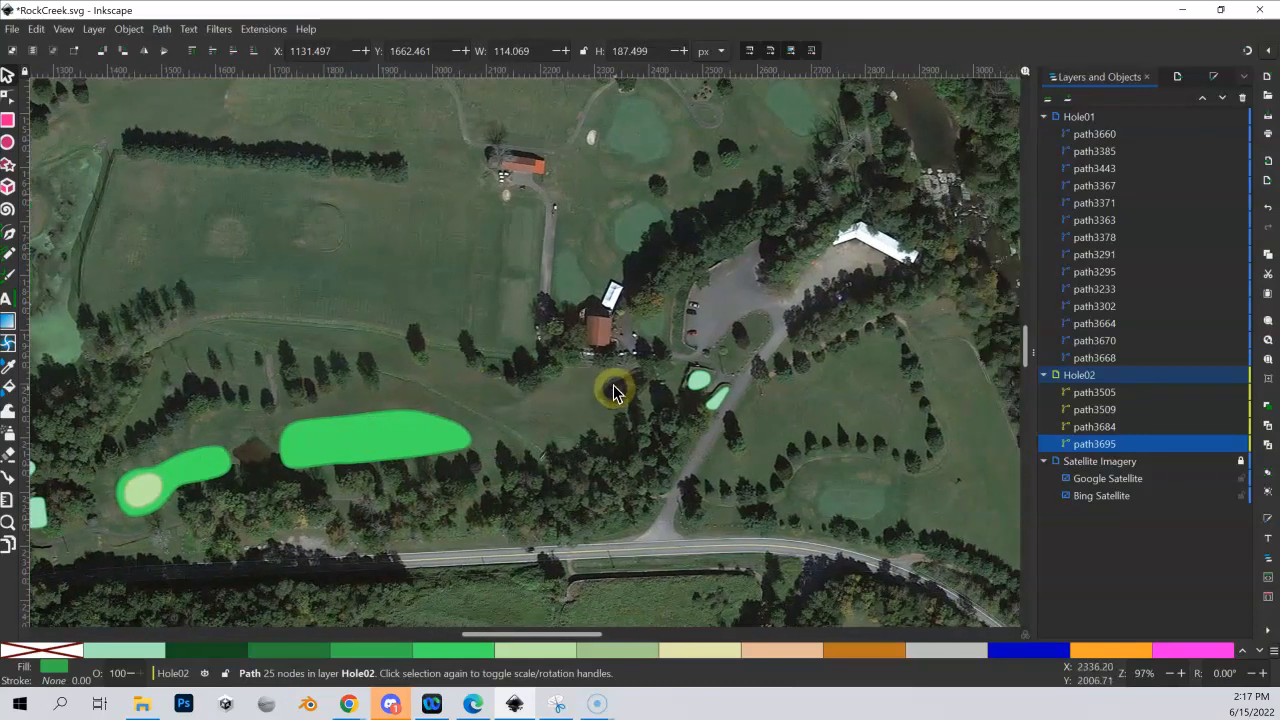
pyautogui.hotkey('shift', '=')
pyautogui.hotkey('shift', '=')
pyautogui.hscroll(3, 600, 370)
pyautogui.scroll(2, 420, 357)
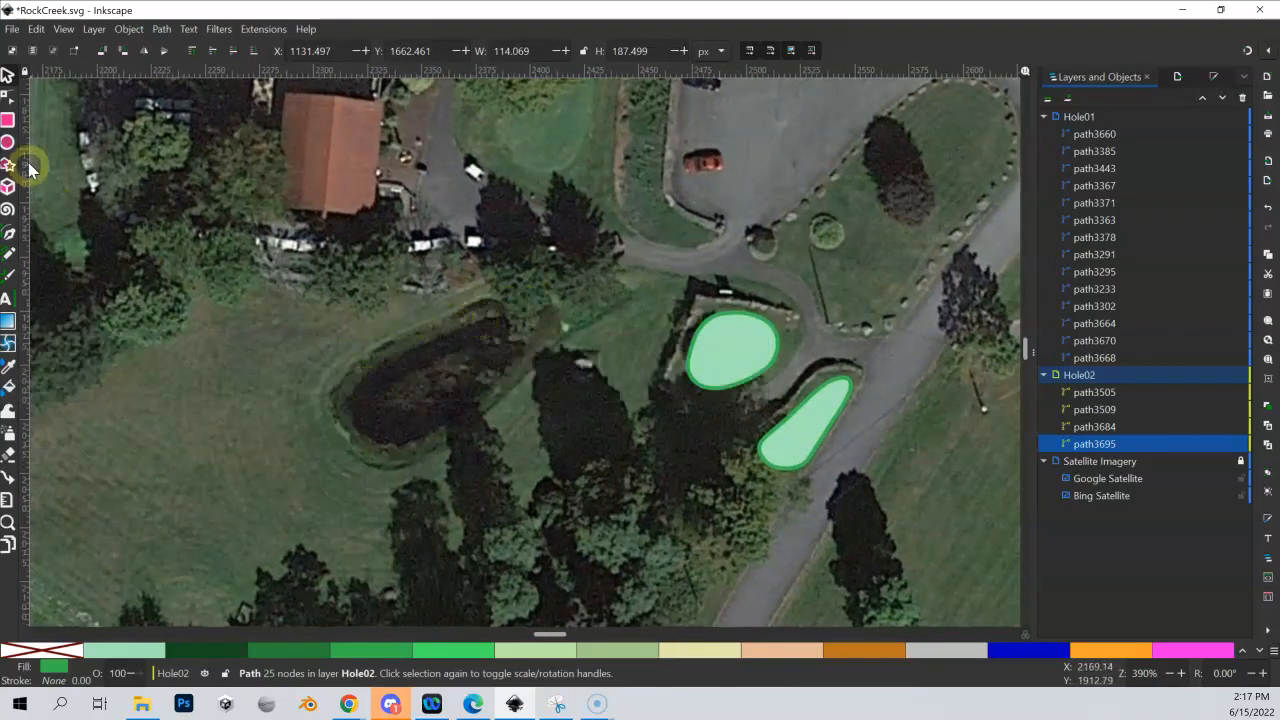
pyautogui.click(8, 233)
pyautogui.click(850, 428)
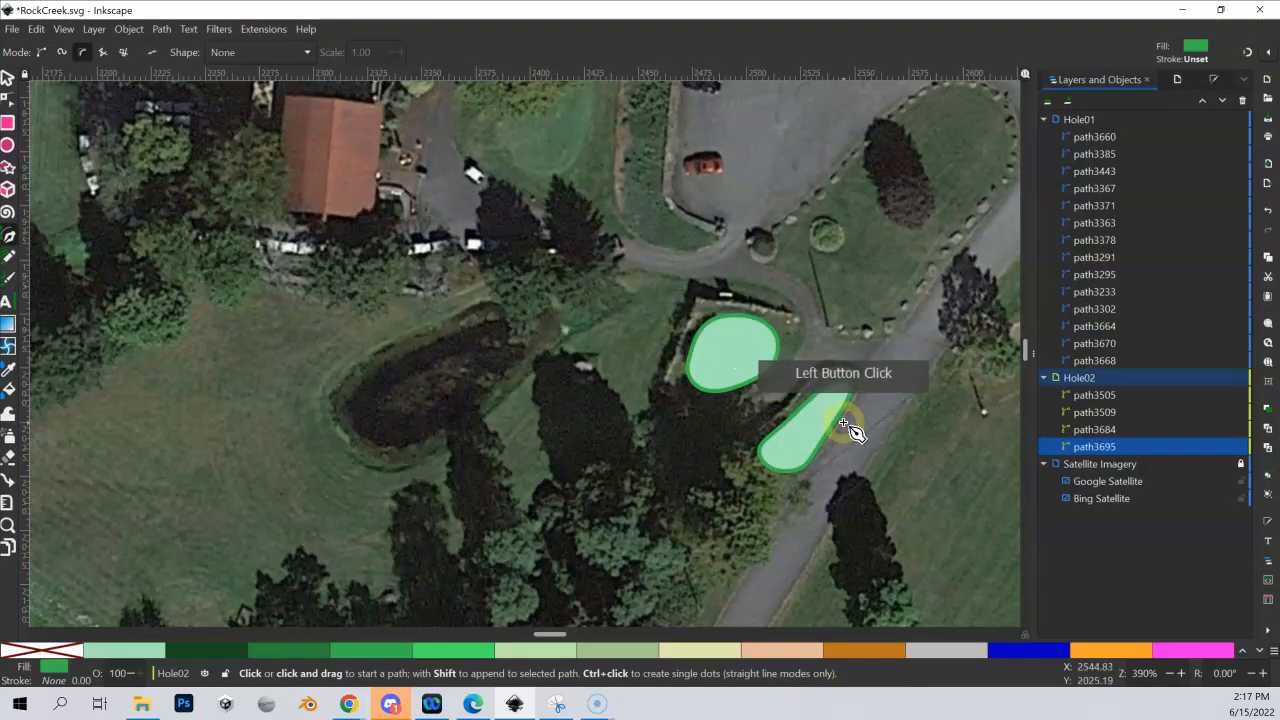
pyautogui.click(1030, 652)
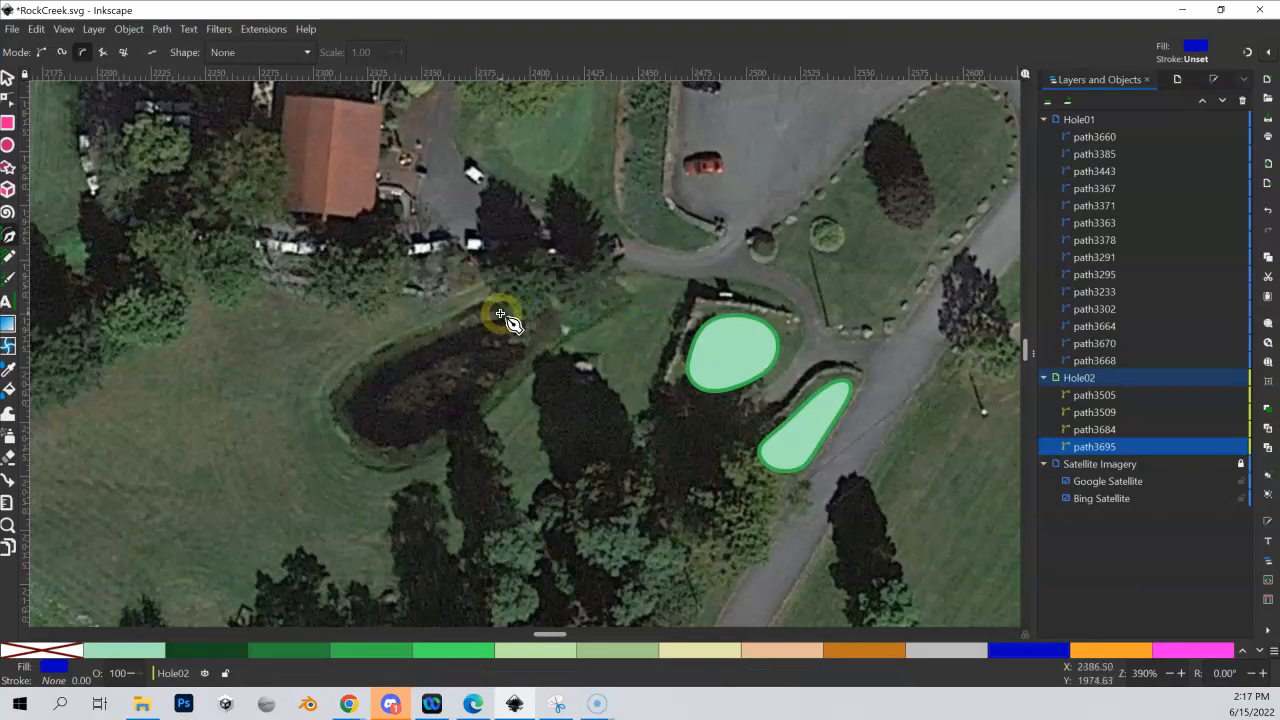
pyautogui.click(421, 327)
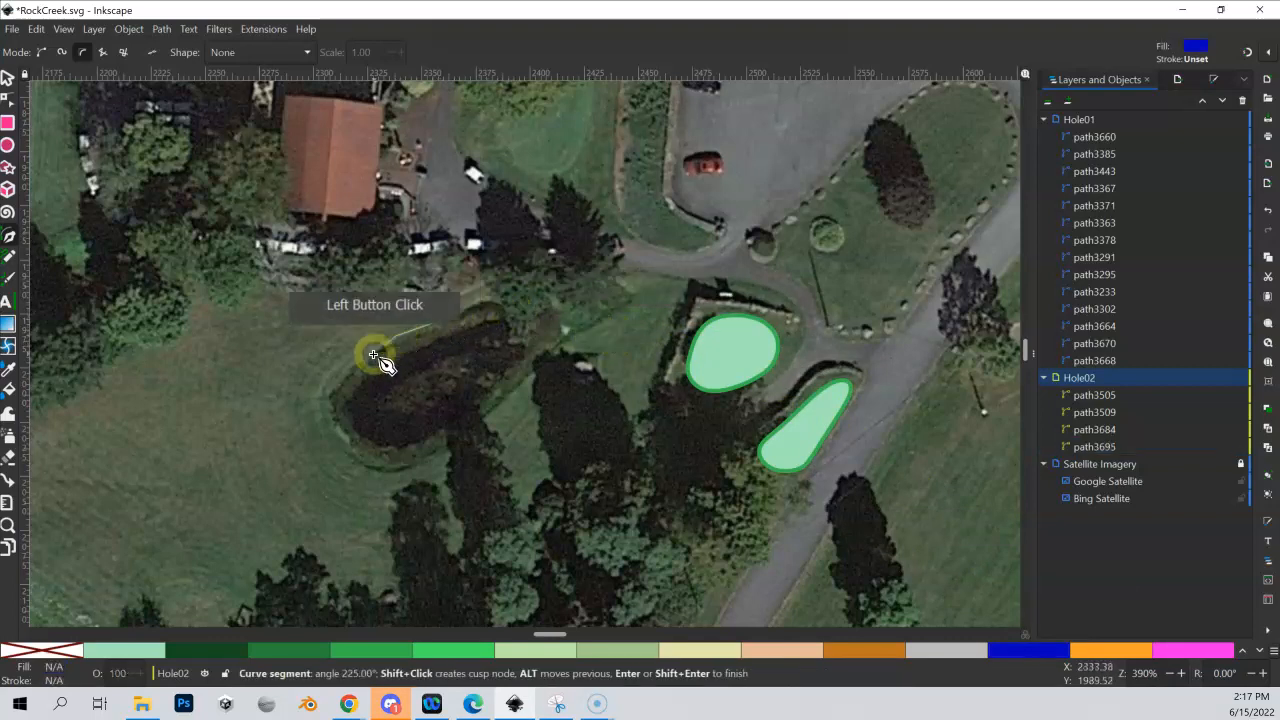
pyautogui.click(330, 408)
pyautogui.click(344, 447)
pyautogui.click(384, 462)
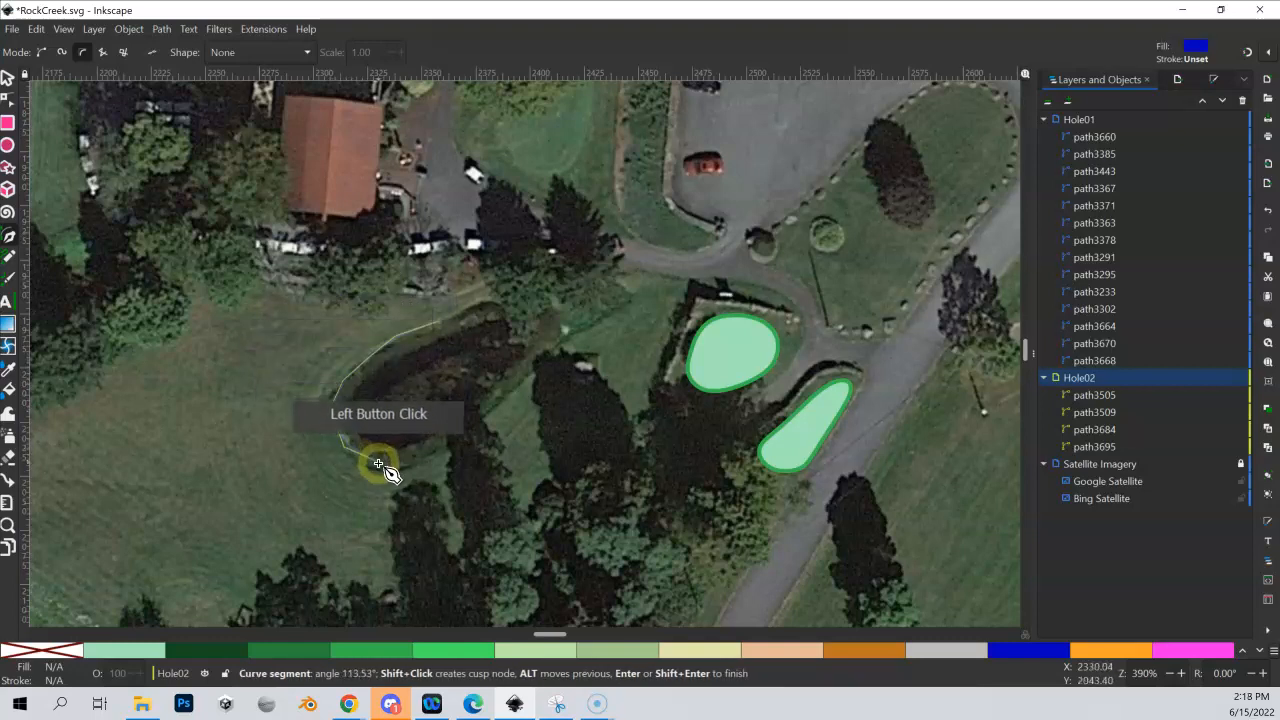
pyautogui.click(418, 459)
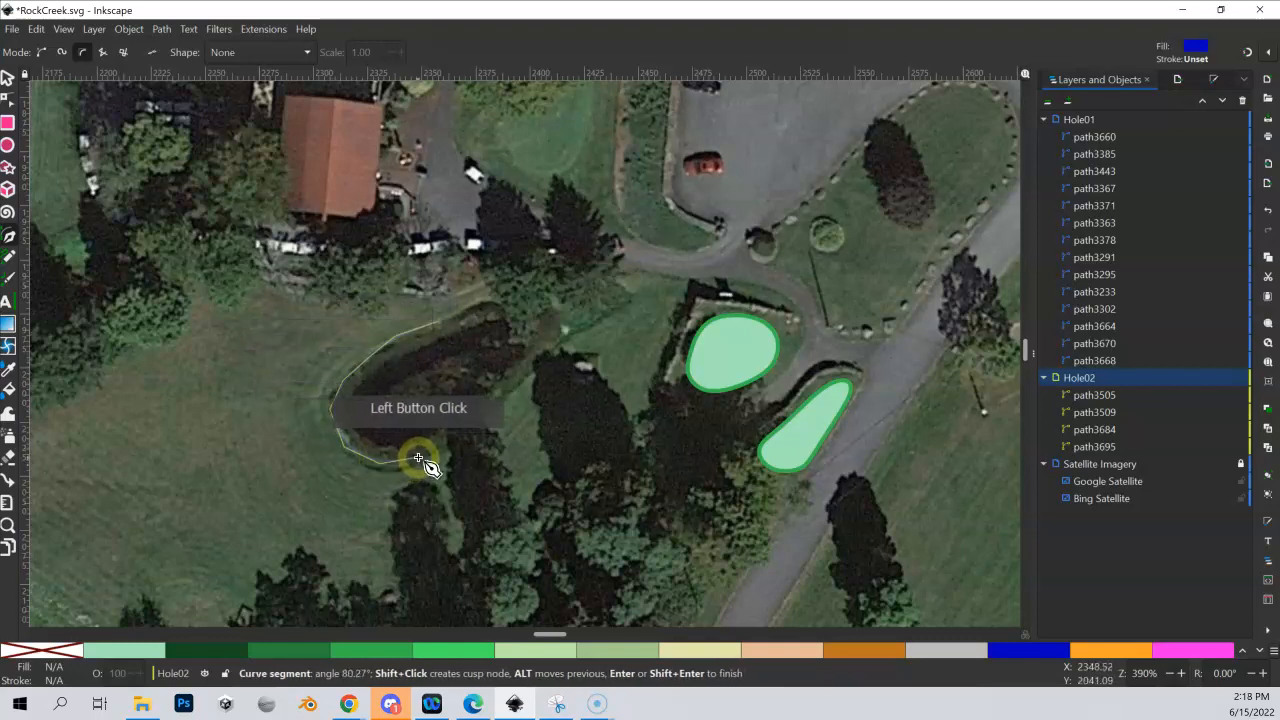
pyautogui.click(468, 428)
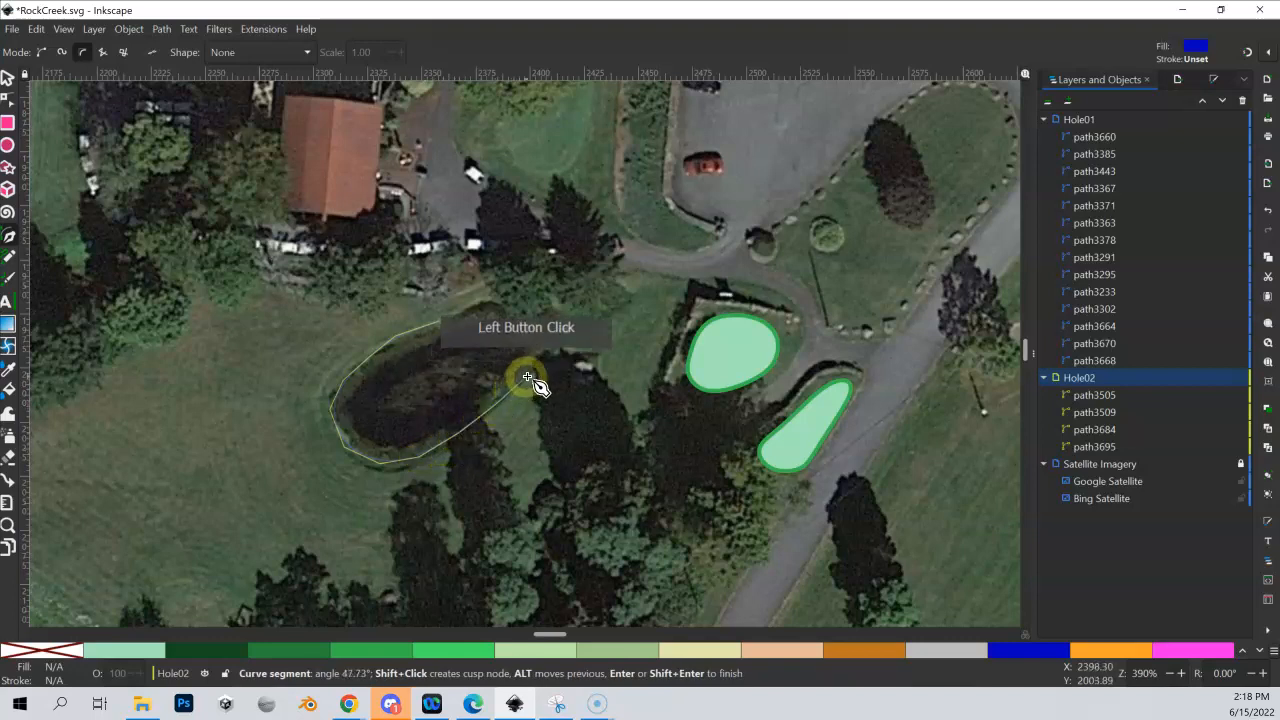
pyautogui.click(558, 341)
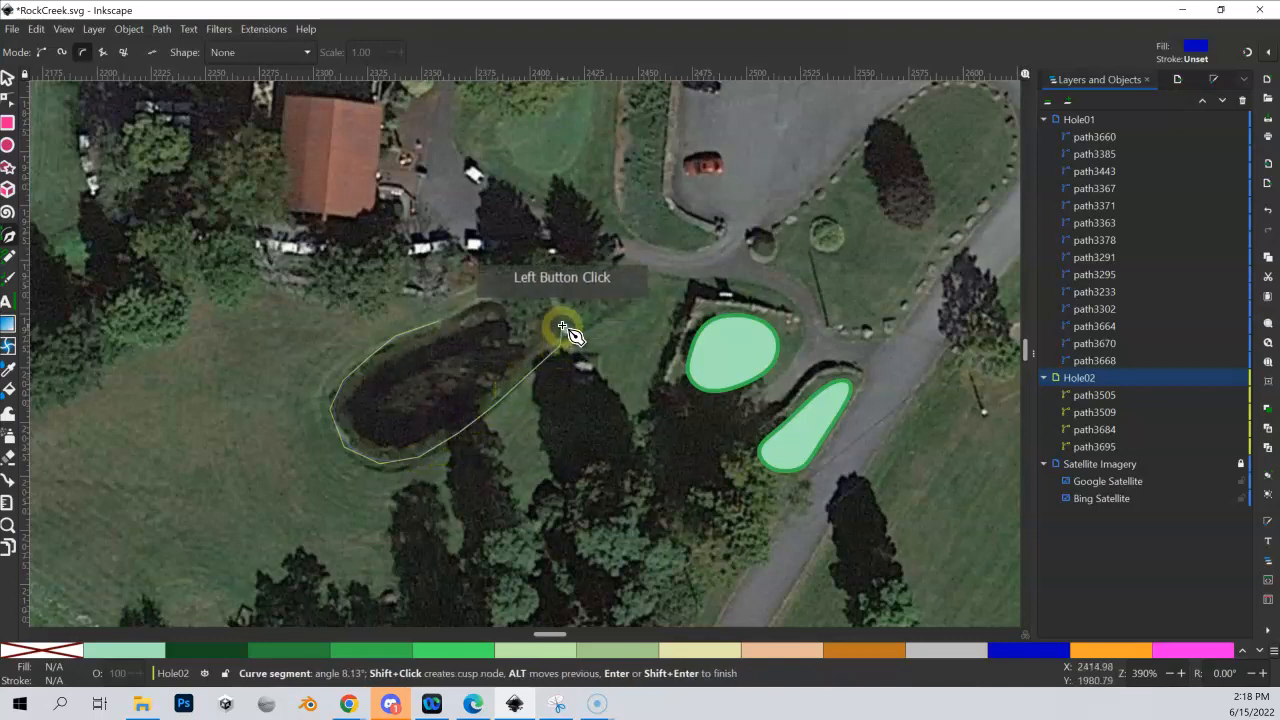
pyautogui.click(556, 306)
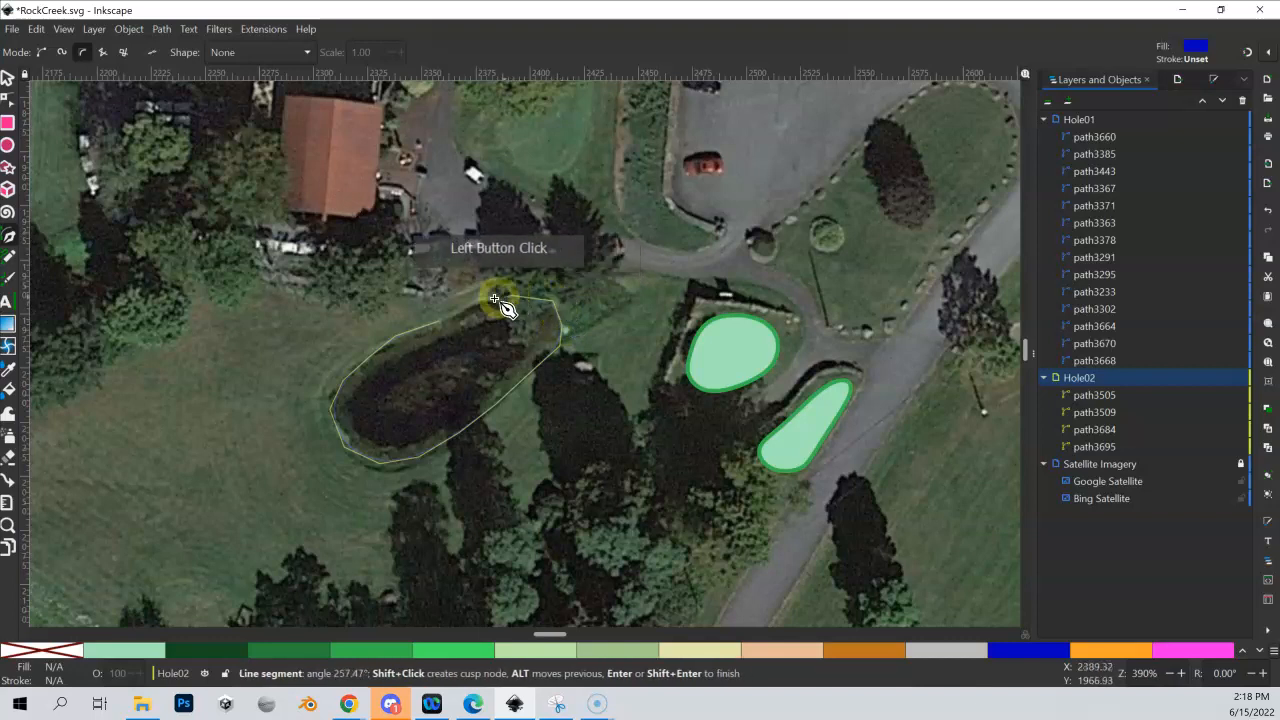
pyautogui.click(478, 300)
pyautogui.click(447, 318)
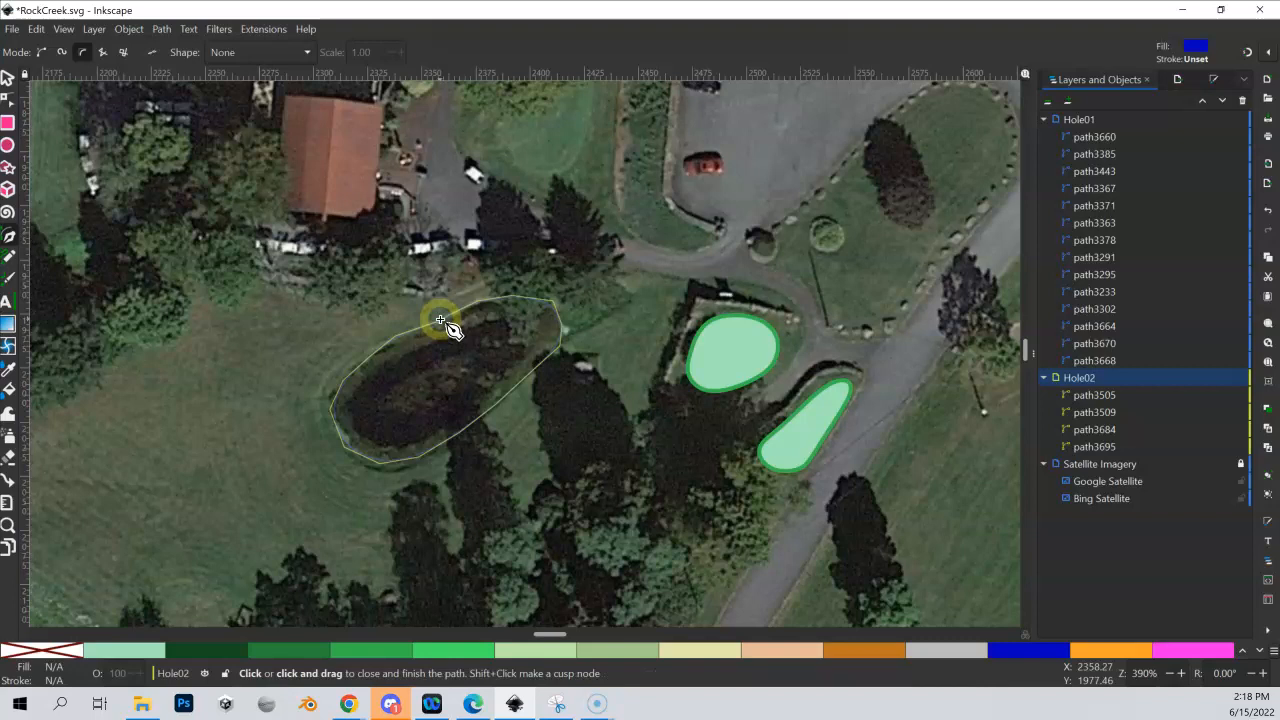
pyautogui.click(441, 320)
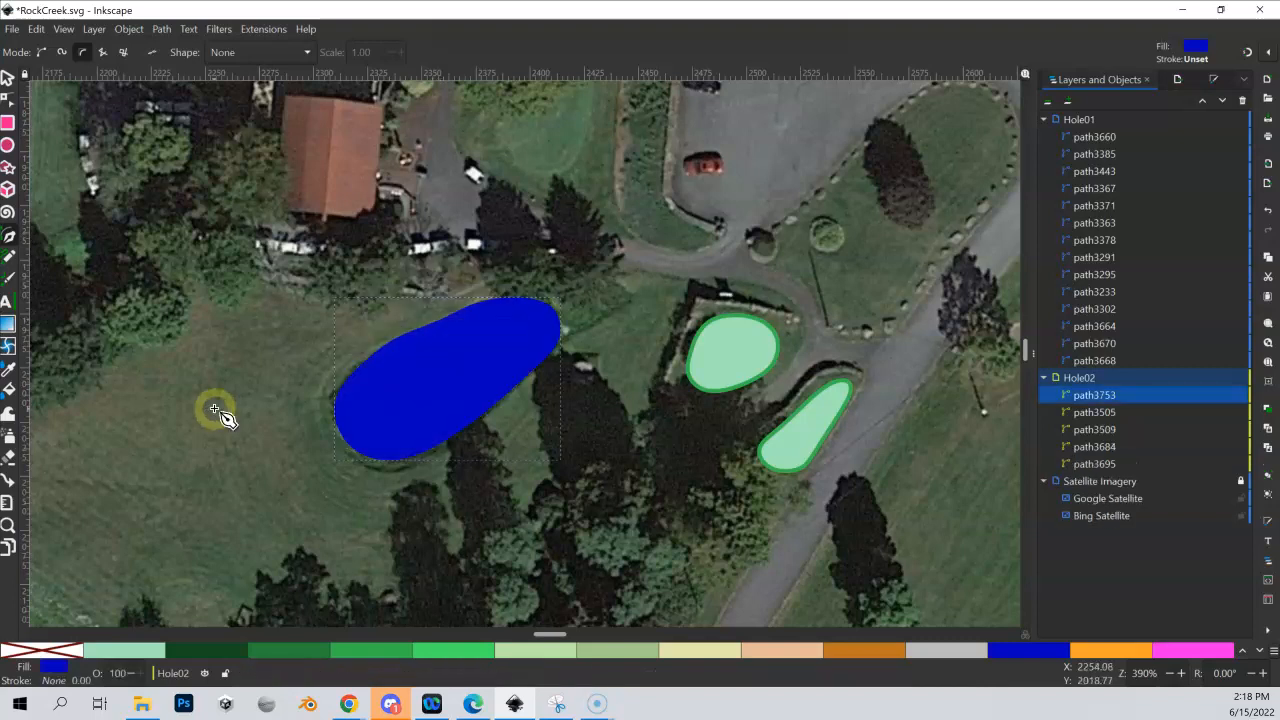
# Trace the brown pond between the two Hole02 fairway sections as a closed, smooth blue Pen path
pyautogui.moveTo(215, 410); pyautogui.dragTo(386, 307)
pyautogui.press('-')
pyautogui.press('-')
pyautogui.moveTo(476, 316); pyautogui.dragTo(829, 228)
pyautogui.moveTo(310, 375); pyautogui.dragTo(621, 354)
pyautogui.hotkey('shift', '=')
pyautogui.hotkey('shift', '=')
pyautogui.hotkey('shift', '=')
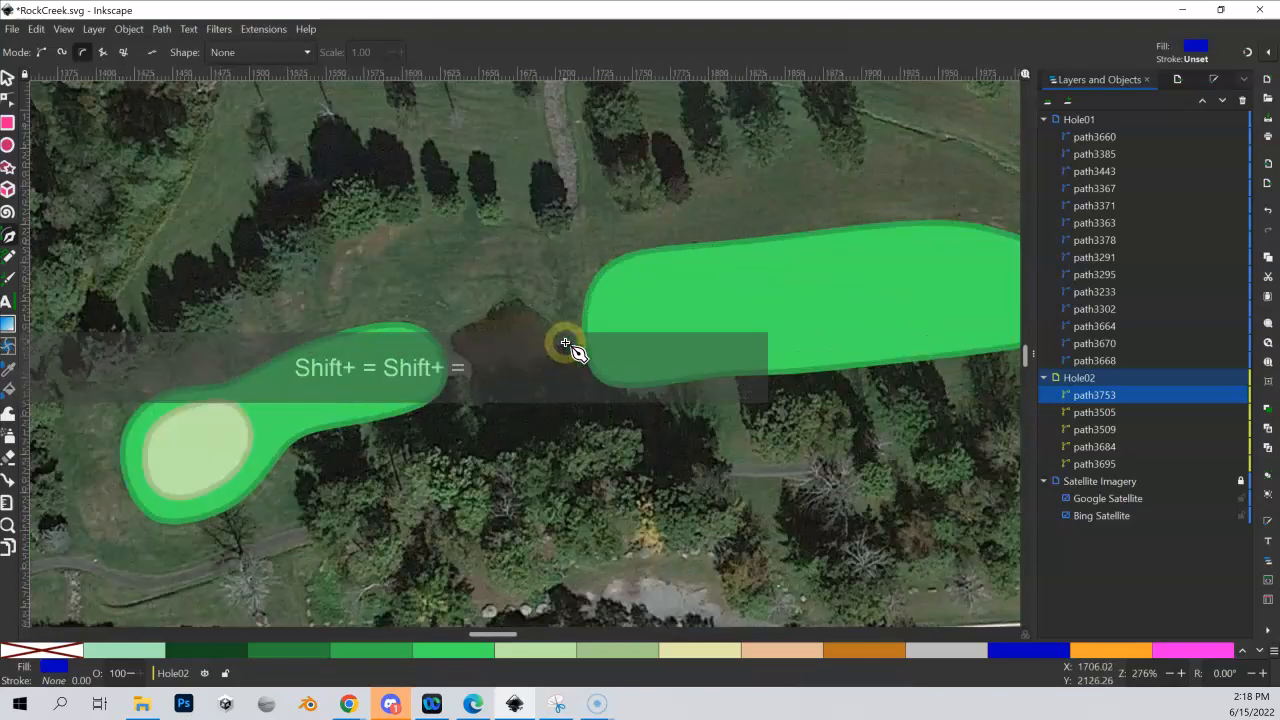
pyautogui.hotkey('shift', '=')
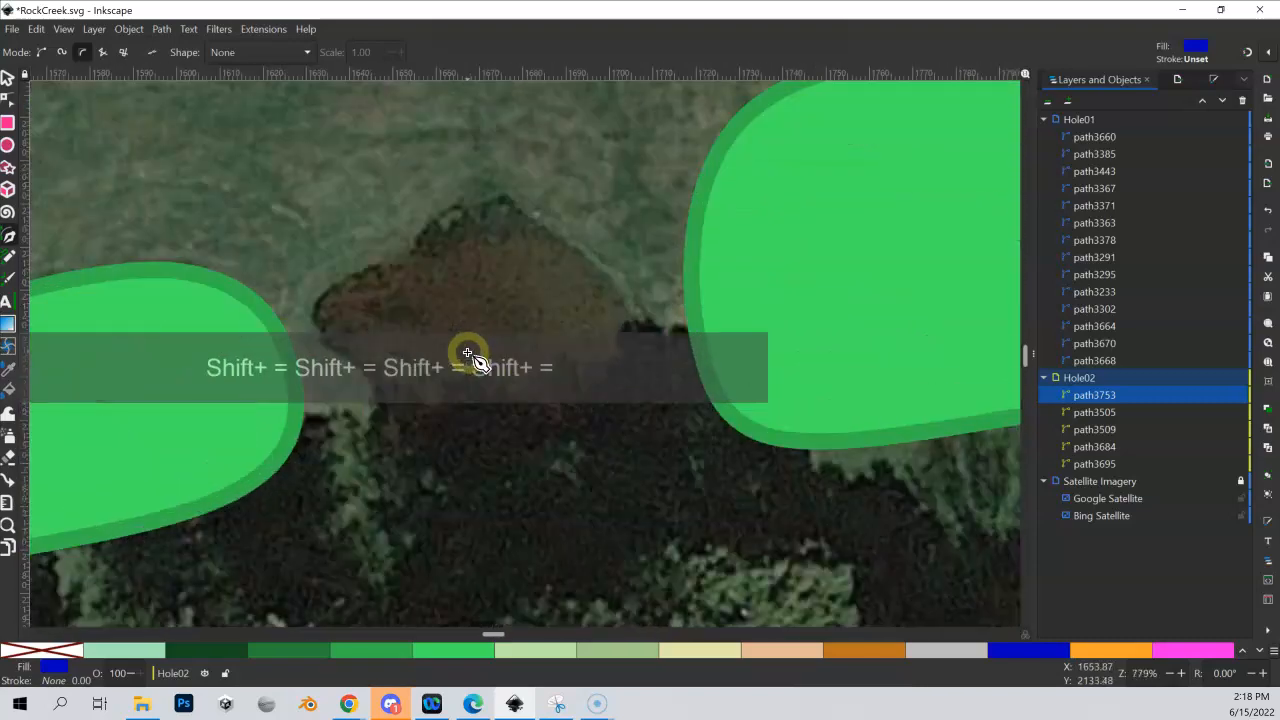
pyautogui.click(316, 324)
pyautogui.moveTo(316, 324); pyautogui.dragTo(375, 403)
pyautogui.click(372, 422)
pyautogui.click(374, 452)
pyautogui.click(387, 475)
pyautogui.click(416, 492)
pyautogui.click(450, 497)
pyautogui.click(514, 490)
pyautogui.click(548, 480)
pyautogui.click(558, 469)
pyautogui.click(571, 443)
pyautogui.click(591, 423)
pyautogui.click(611, 400)
pyautogui.click(631, 373)
pyautogui.click(634, 320)
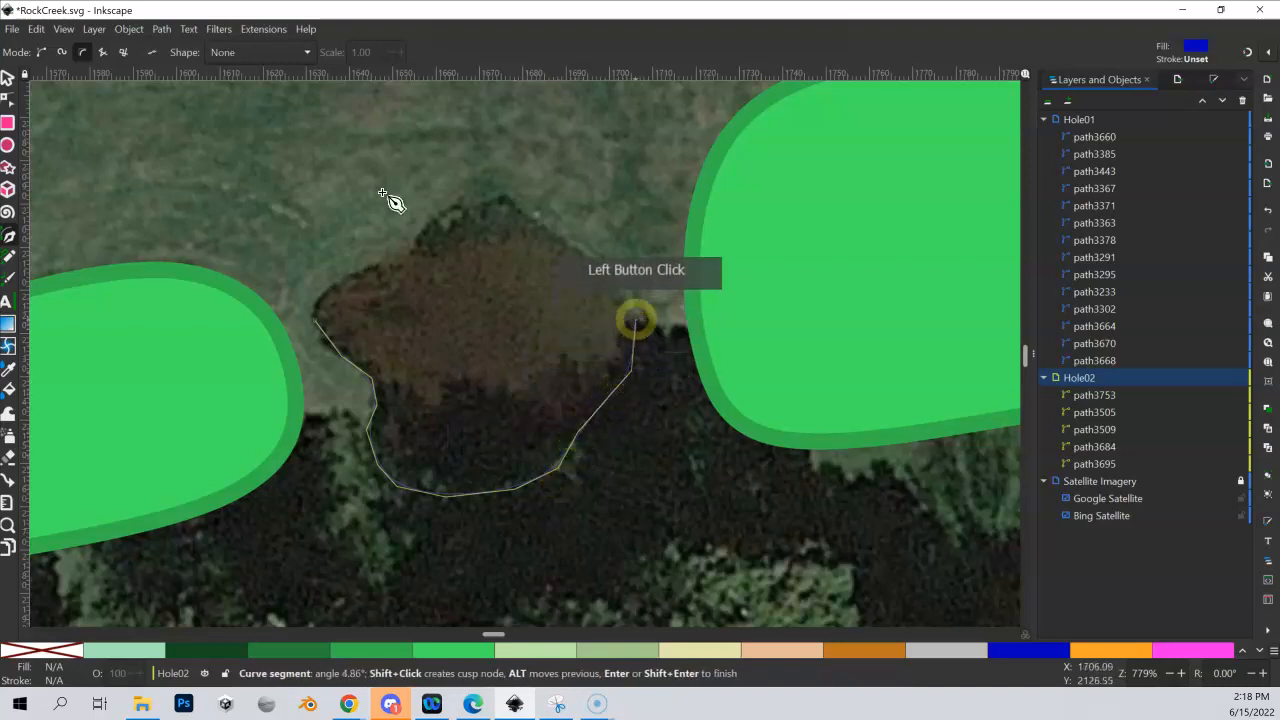
pyautogui.click(611, 272)
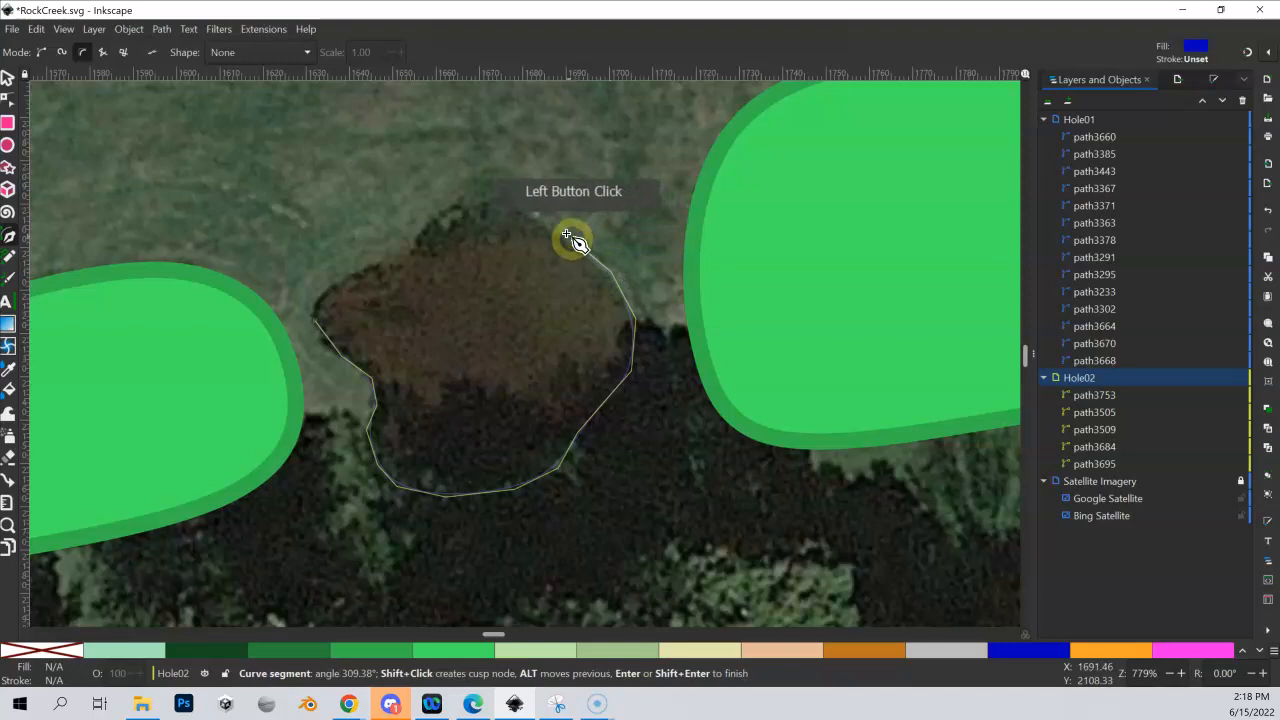
pyautogui.click(507, 201)
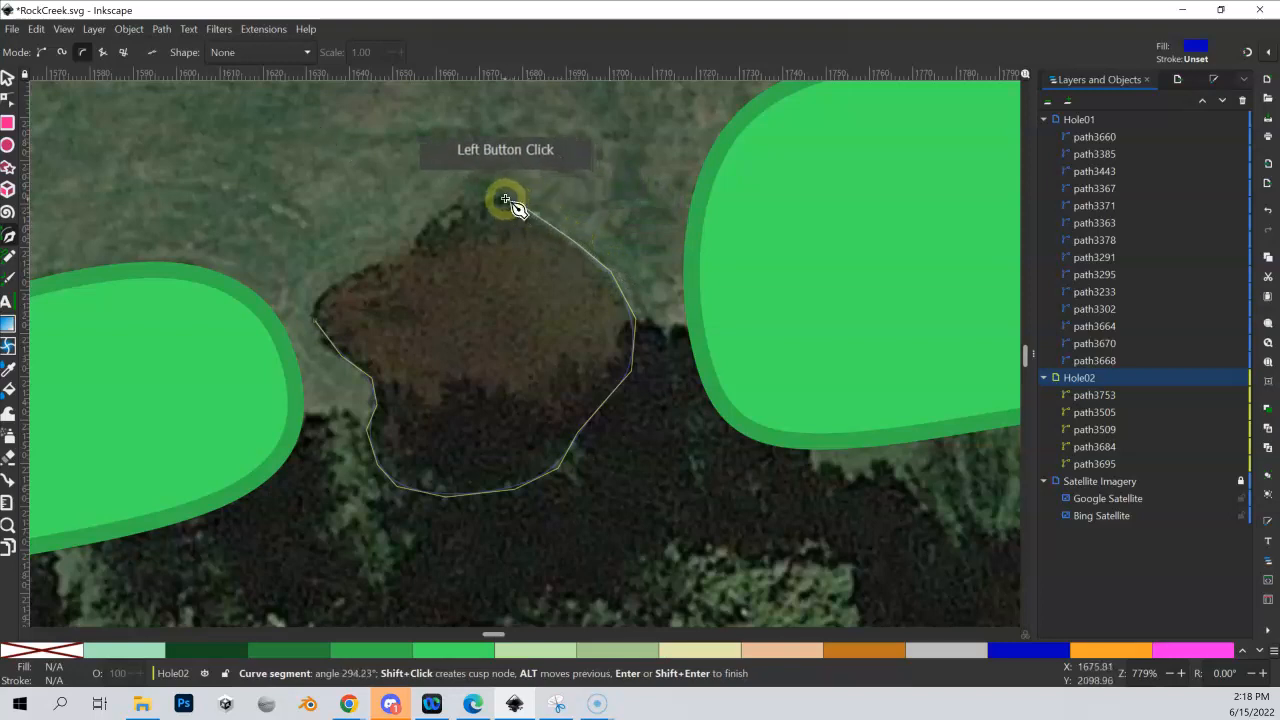
pyautogui.click(440, 212)
pyautogui.moveTo(416, 235); pyautogui.dragTo(314, 321)
pyautogui.click(314, 321)
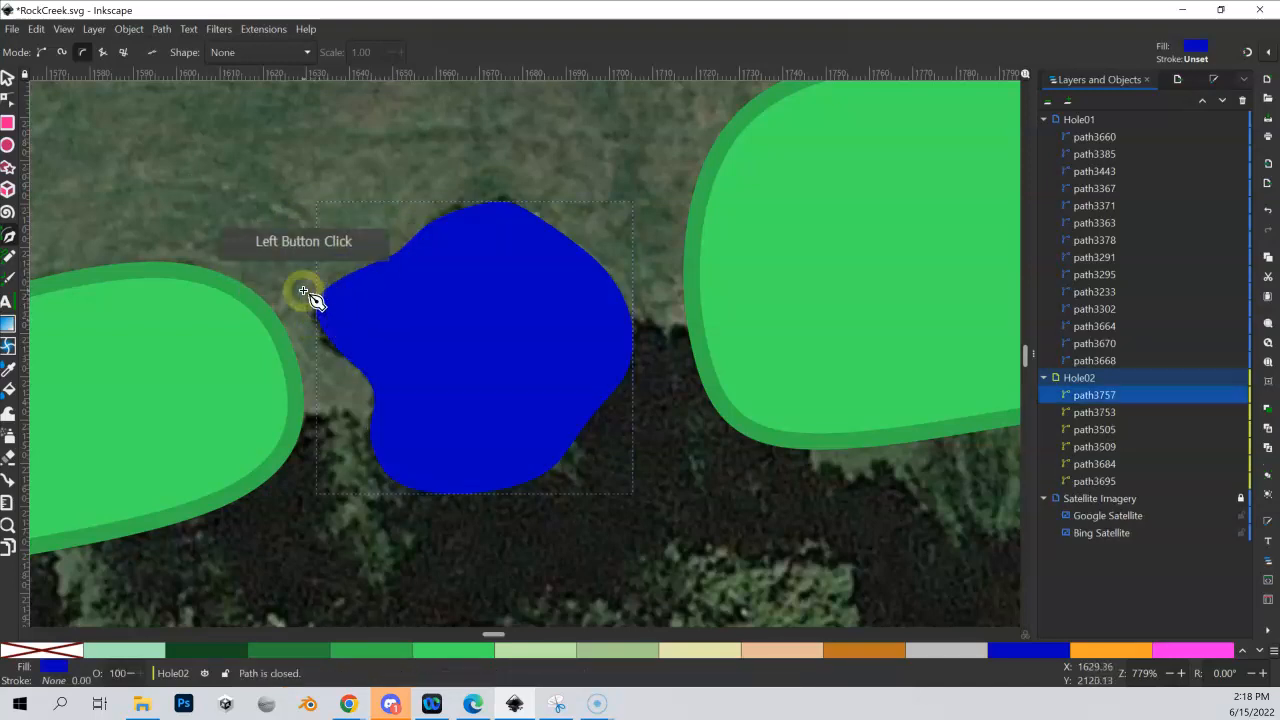
# Fill the border shape around the separate fairway and green beside the large field with the green one shade darker than Fairway
pyautogui.press('-')
pyautogui.press('-')
pyautogui.press('-')
pyautogui.press('-')
pyautogui.press('-')
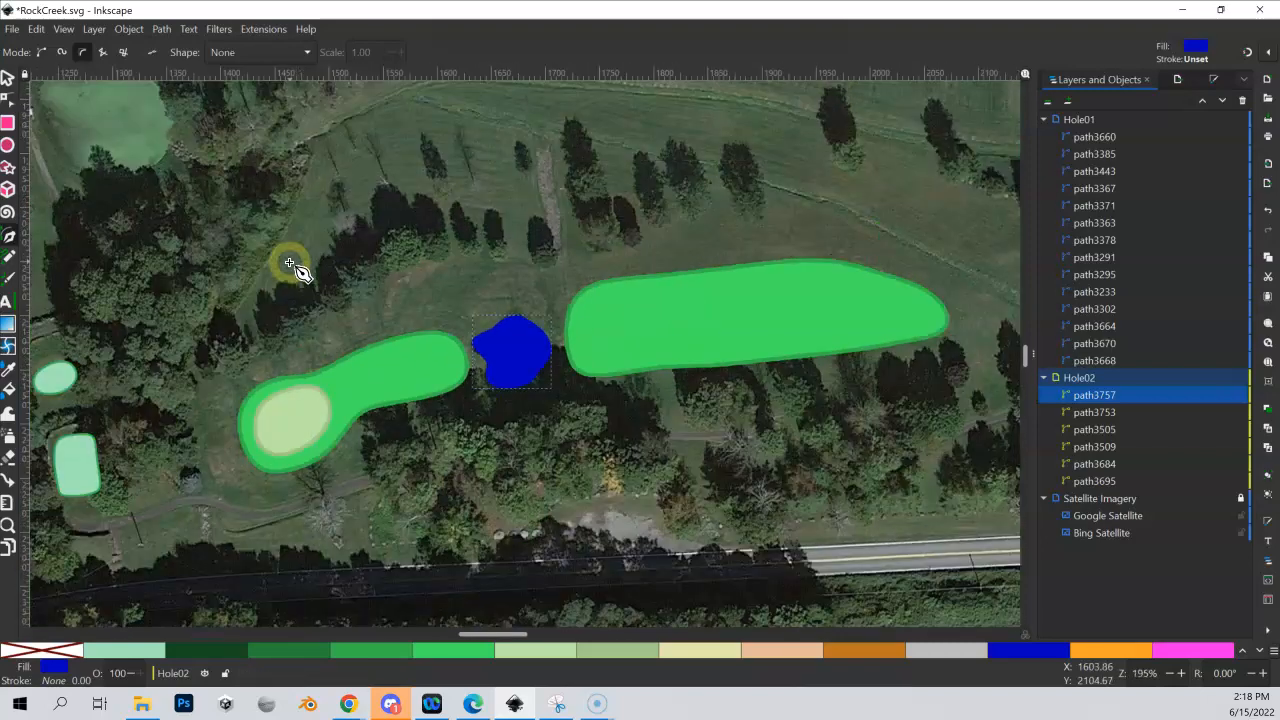
pyautogui.moveTo(266, 254); pyautogui.dragTo(538, 468)
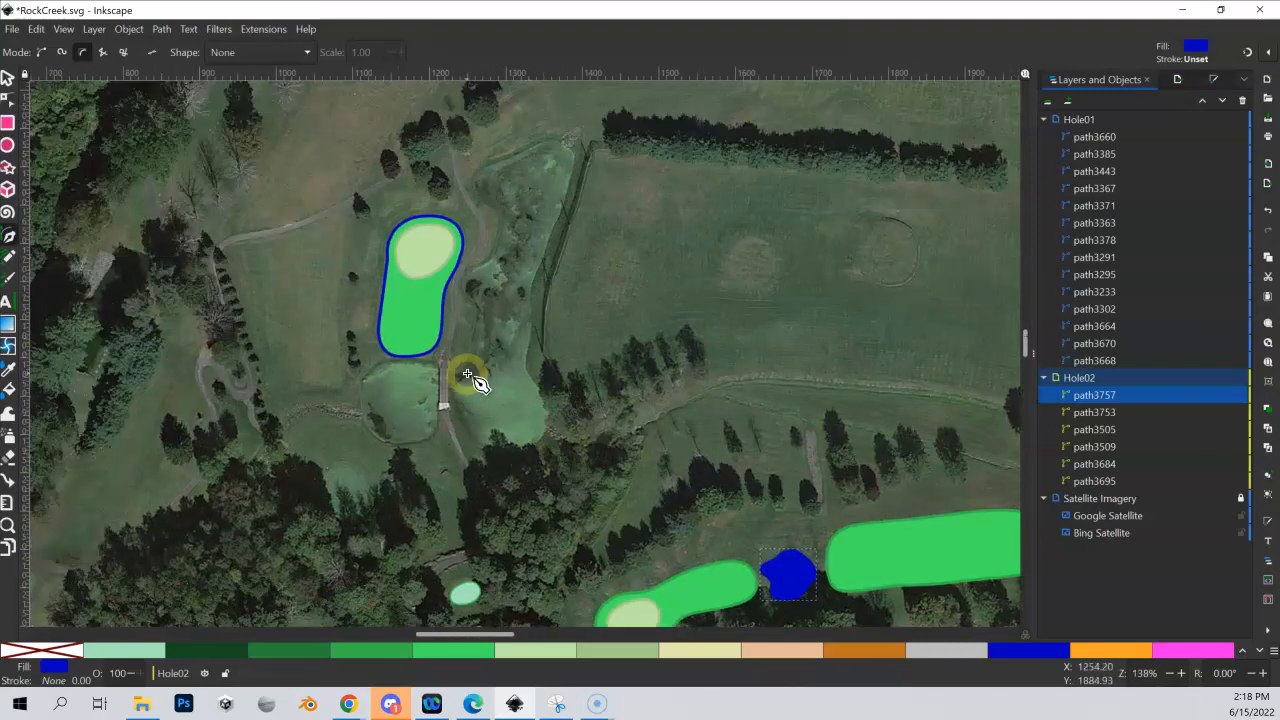
pyautogui.moveTo(459, 311); pyautogui.dragTo(508, 349)
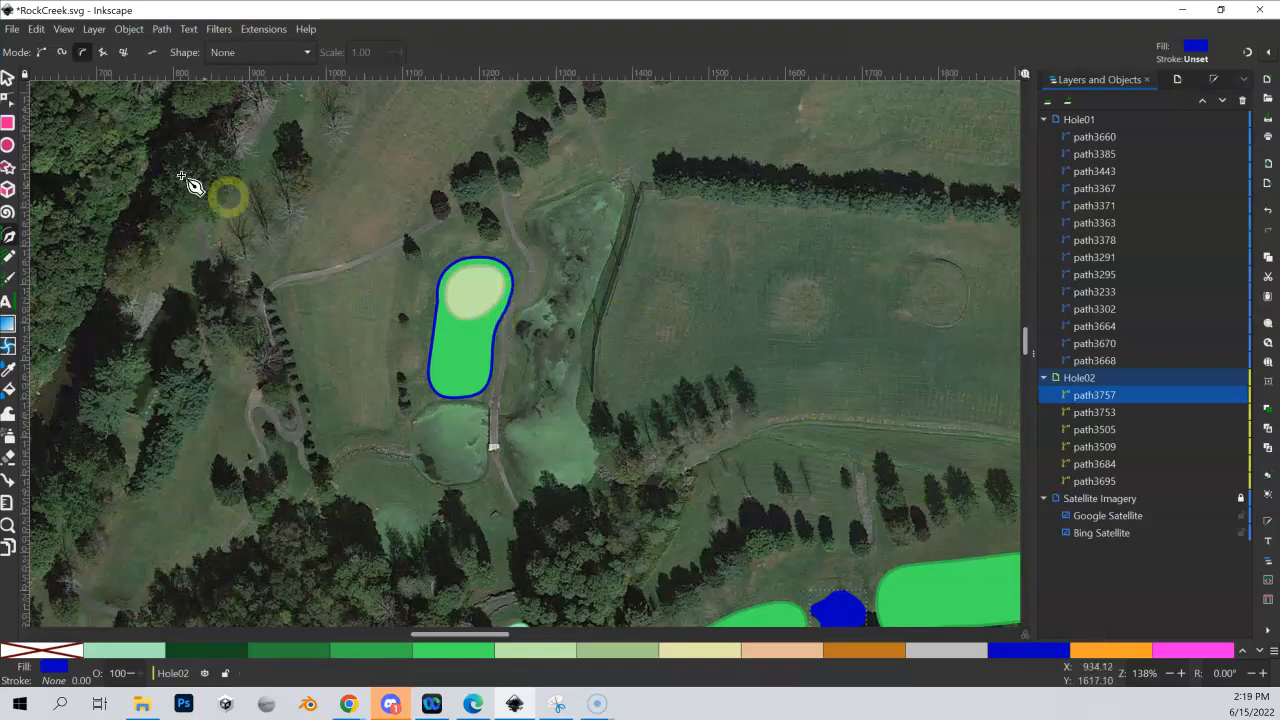
pyautogui.click(10, 80)
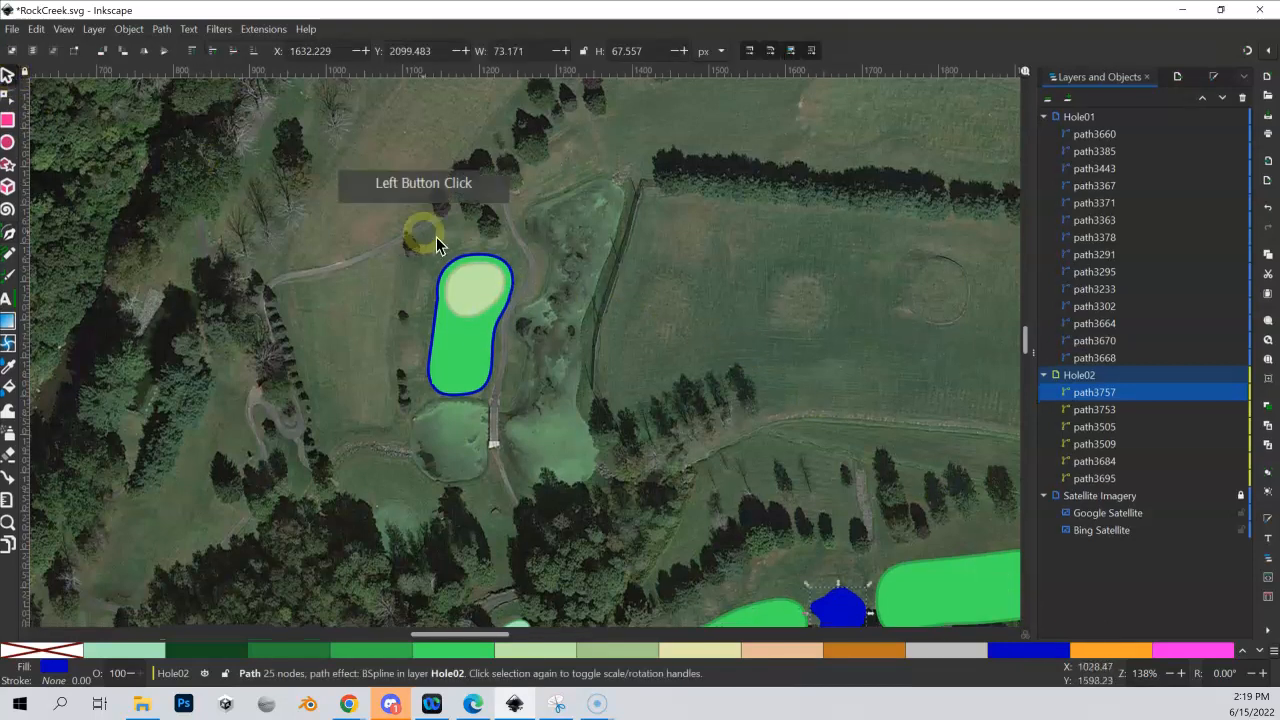
pyautogui.click(462, 262)
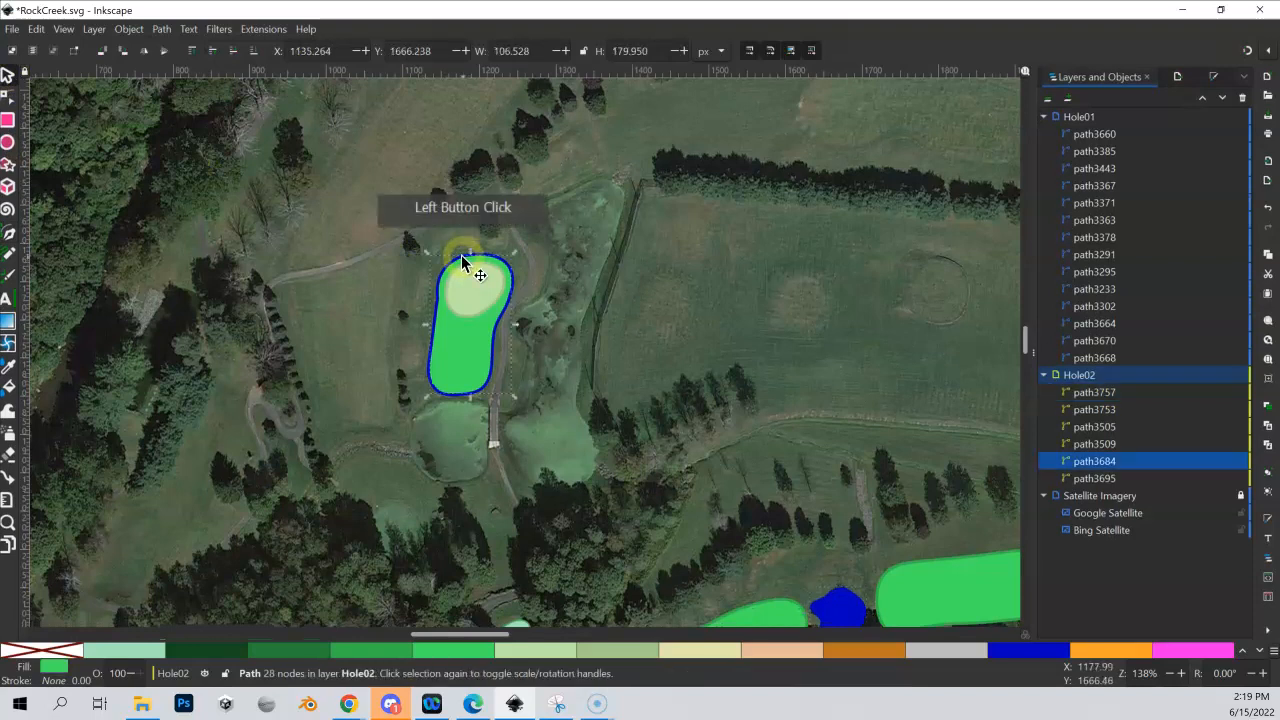
pyautogui.click(486, 263)
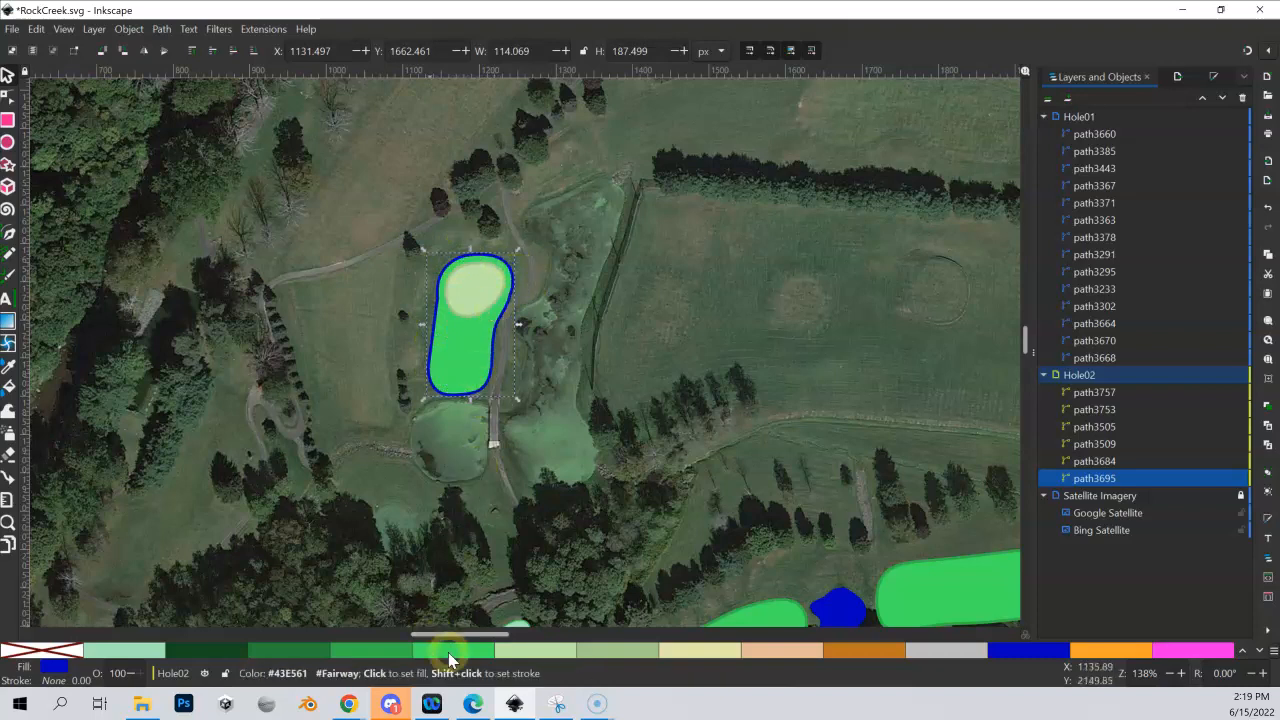
pyautogui.click(392, 652)
pyautogui.moveTo(661, 413); pyautogui.dragTo(572, 315)
pyautogui.moveTo(489, 297); pyautogui.dragTo(540, 394)
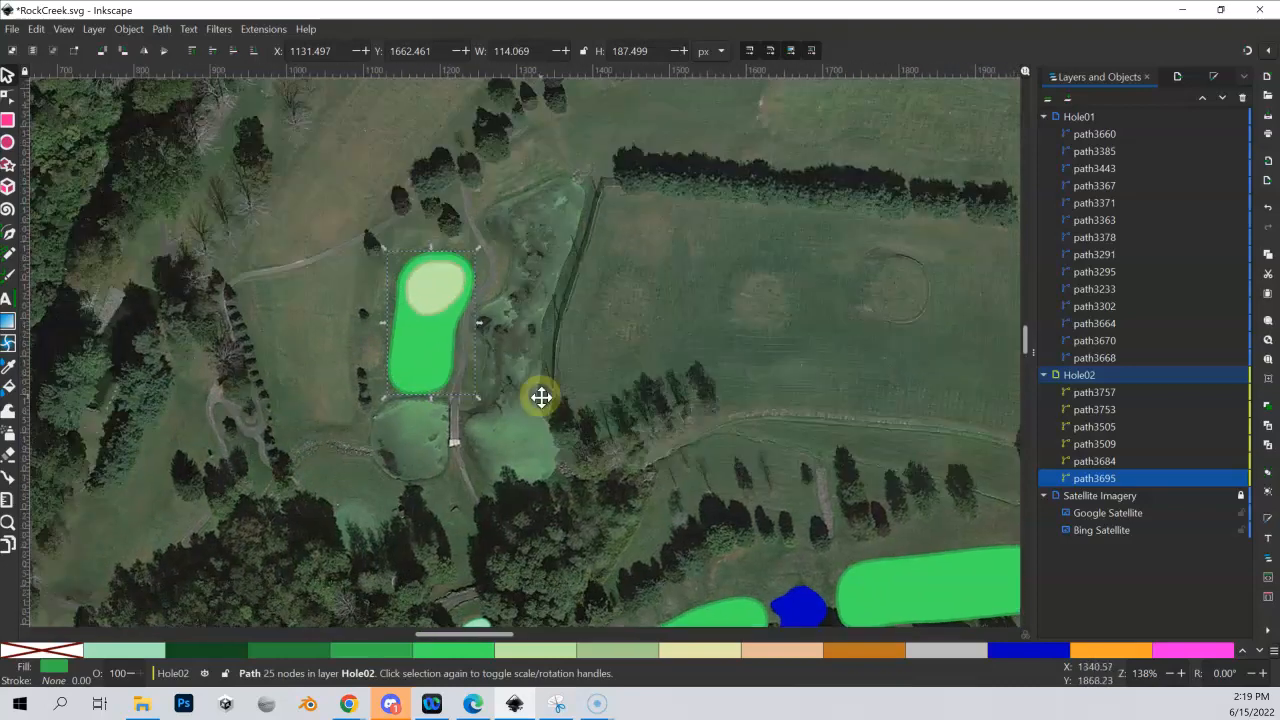
pyautogui.hotkey('shift', '=')
pyautogui.hotkey('shift', '=')
pyautogui.moveTo(461, 273); pyautogui.dragTo(503, 310)
pyautogui.press('-')
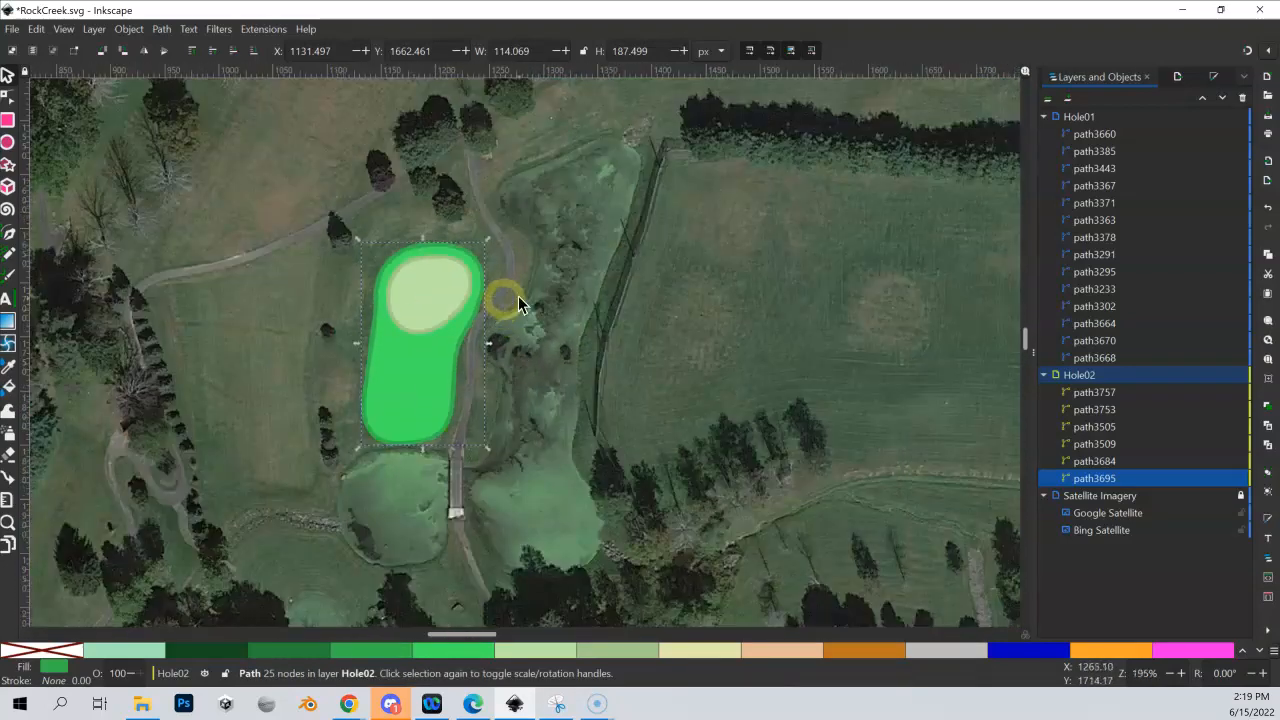
pyautogui.press('-')
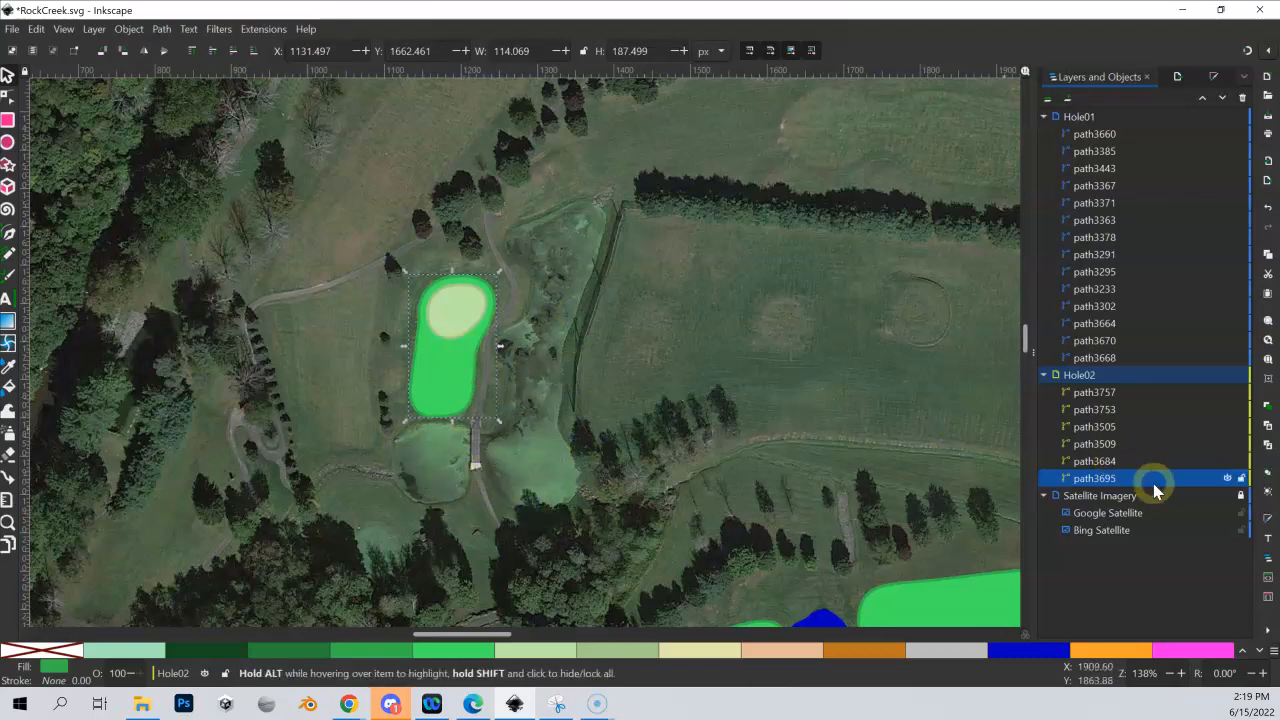
# Move the two blue ponds, the one between the fairway sections and the one near the clubhouse, to the Hole01 layer
pyautogui.moveTo(828, 451); pyautogui.dragTo(731, 286)
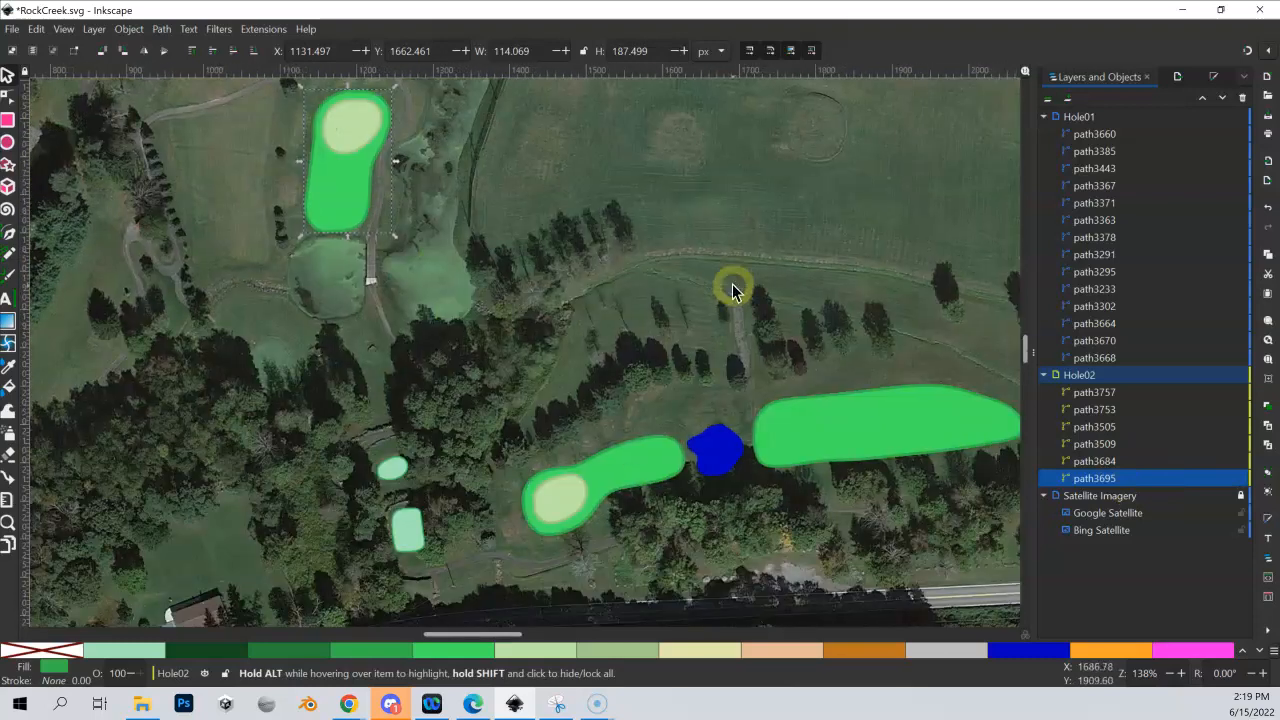
pyautogui.click(716, 446)
pyautogui.moveTo(700, 343); pyautogui.dragTo(451, 290)
pyautogui.moveTo(827, 340); pyautogui.dragTo(797, 346)
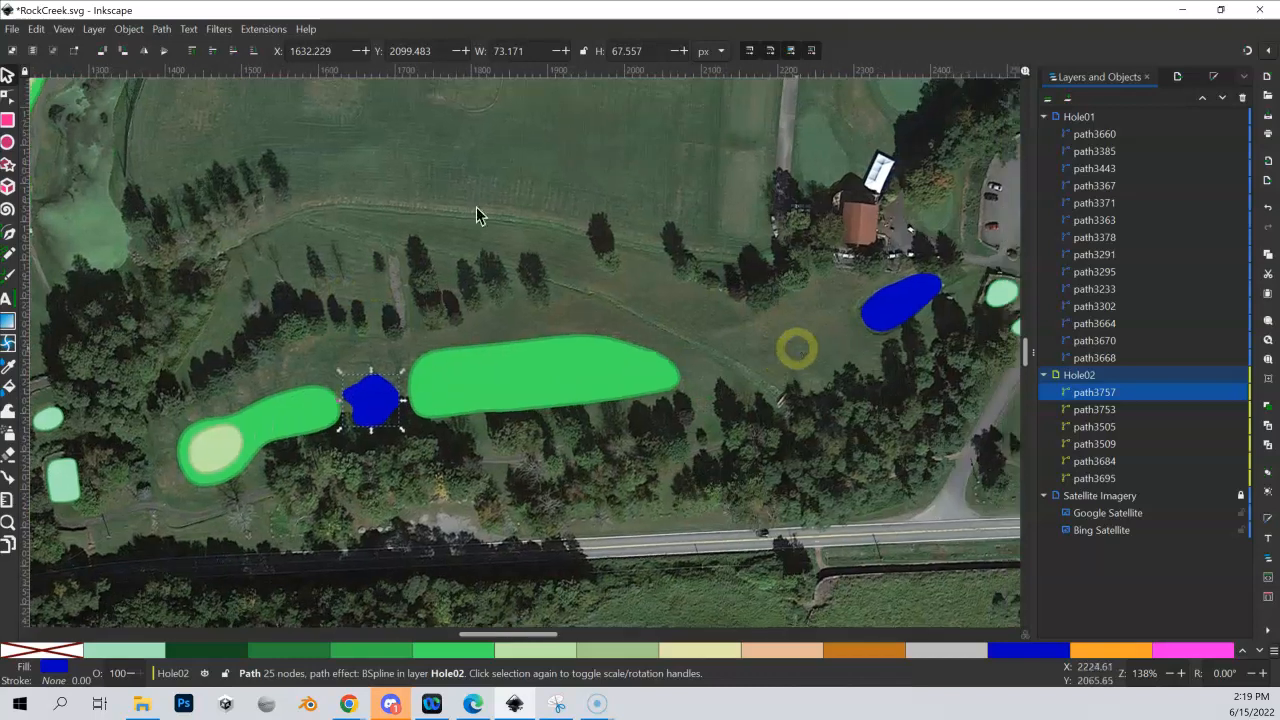
pyautogui.keyDown('shift'); pyautogui.click(890, 313); pyautogui.keyUp('shift')
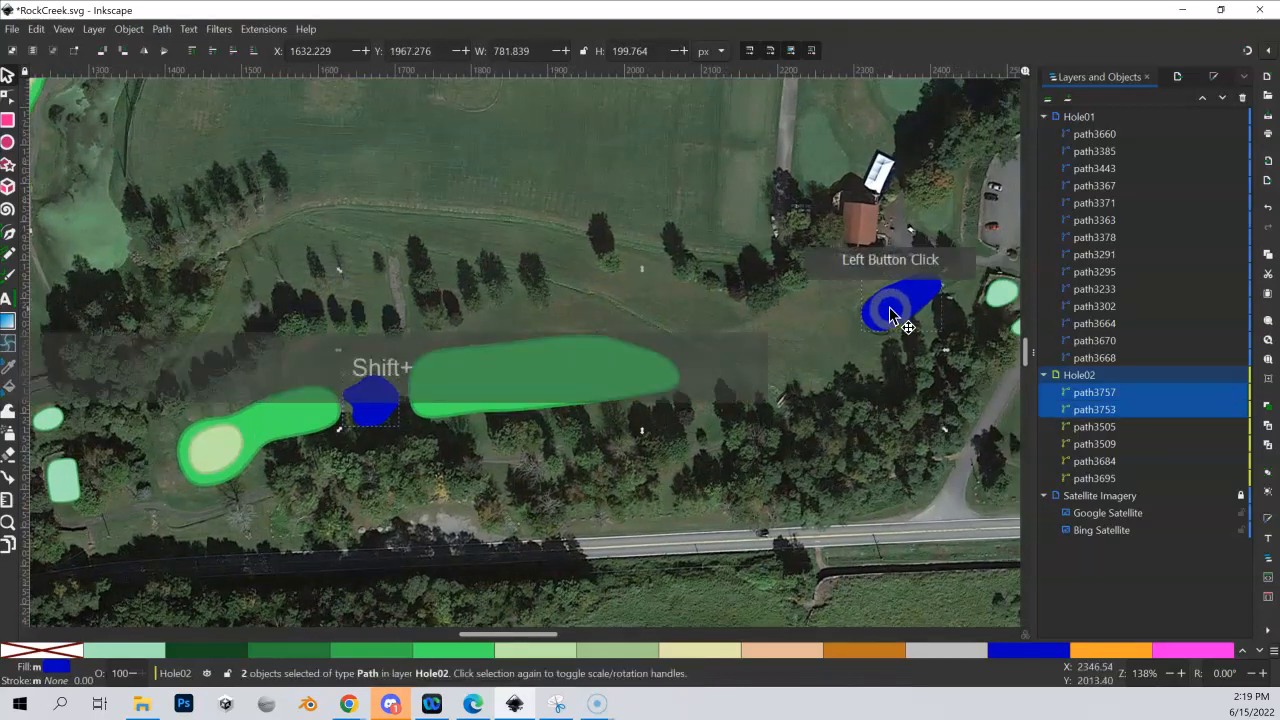
pyautogui.click(130, 29)
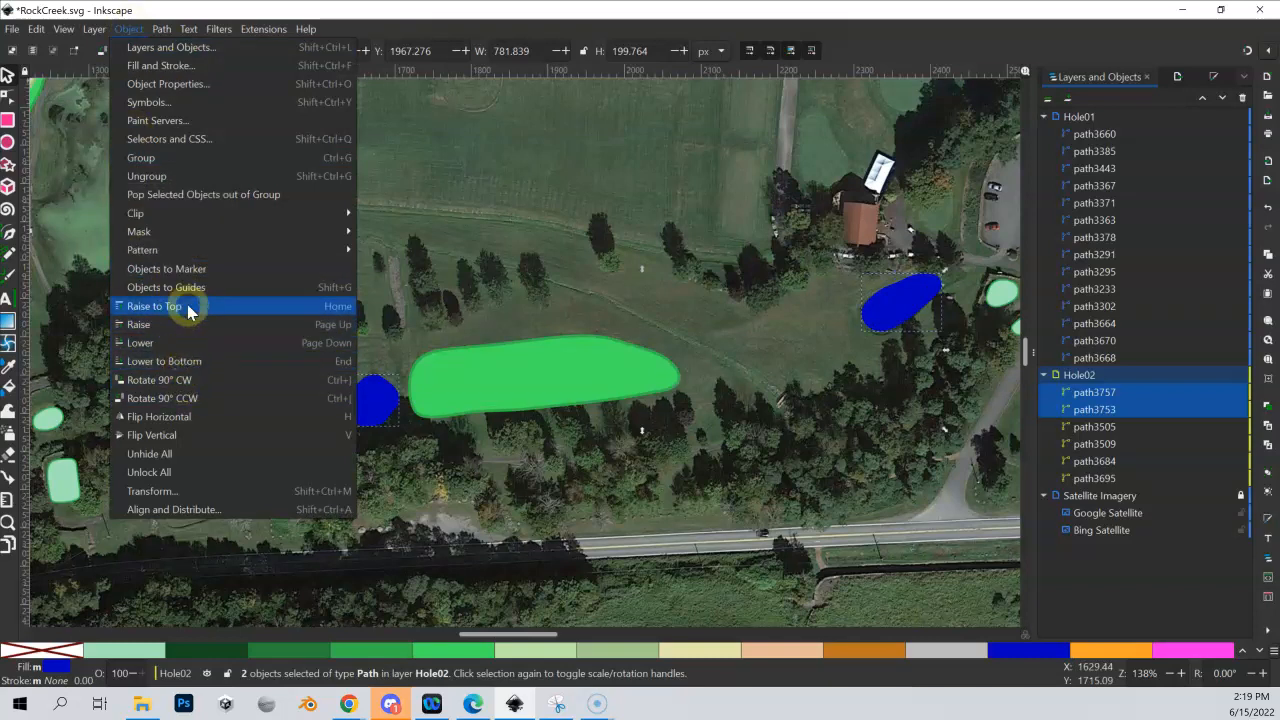
pyautogui.moveTo(170, 33)
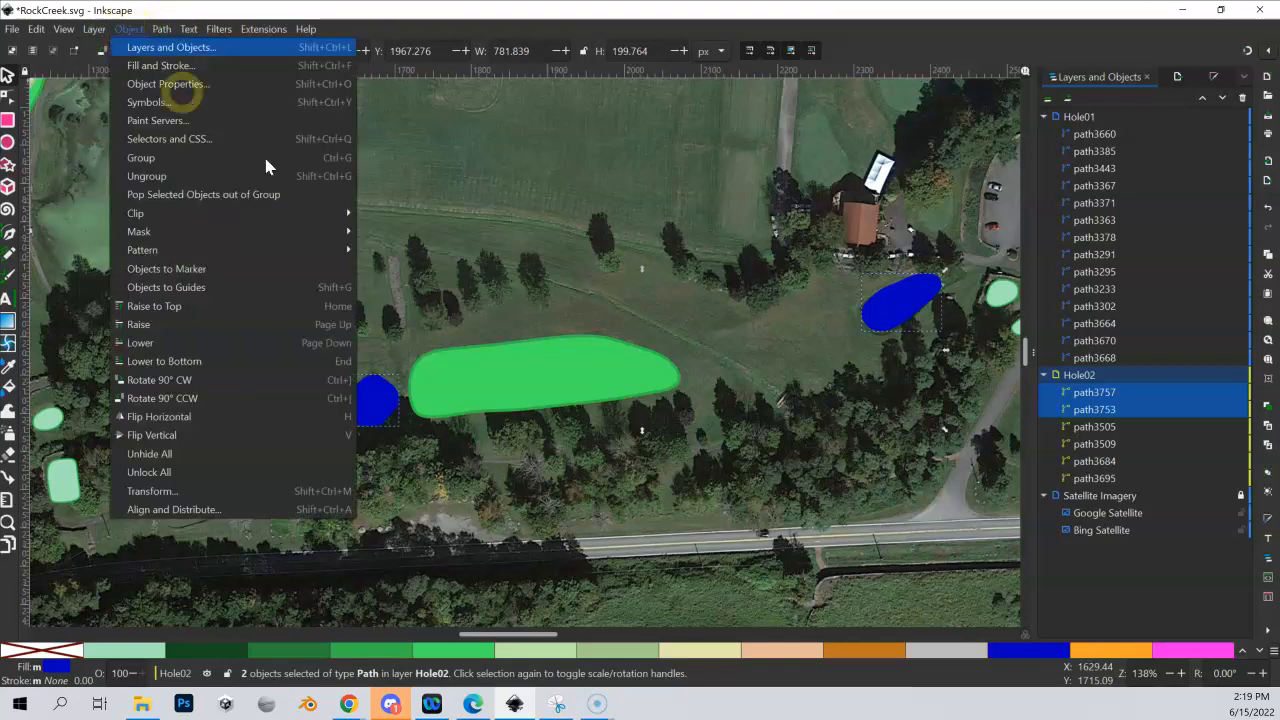
pyautogui.rightClick(887, 294)
pyautogui.rightClick(888, 300)
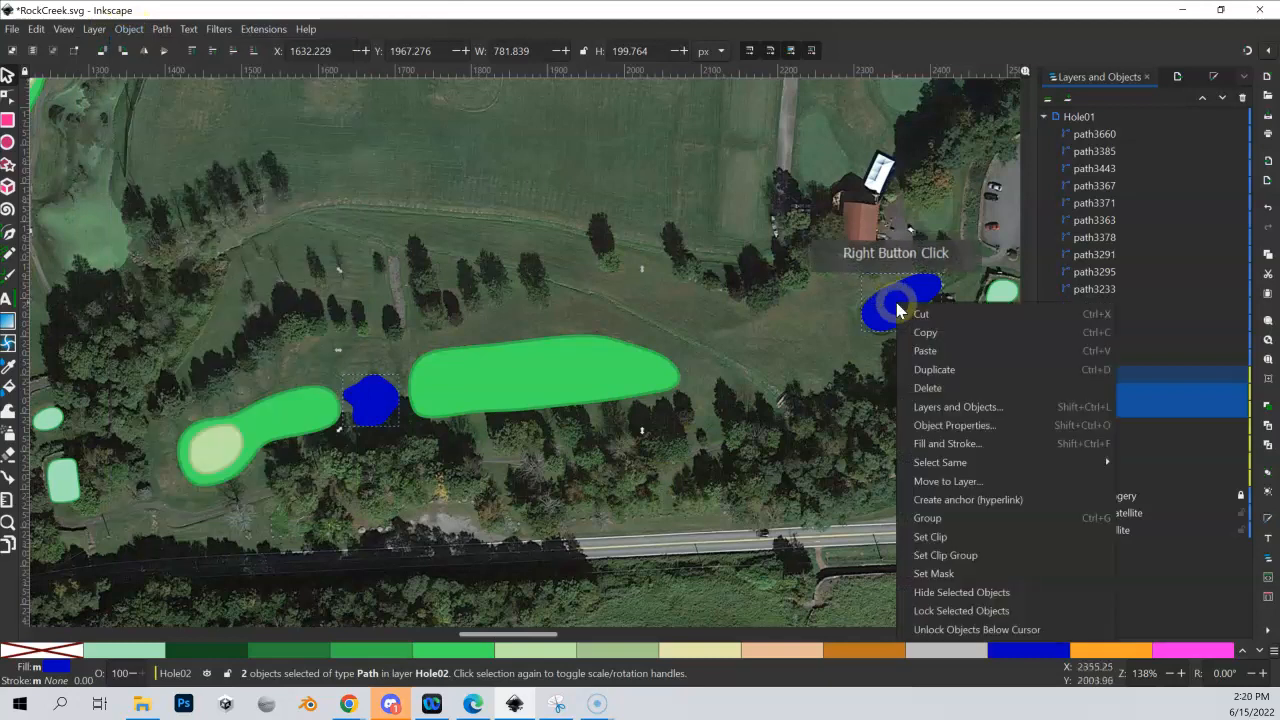
pyautogui.click(931, 483)
pyautogui.click(650, 329)
pyautogui.click(681, 430)
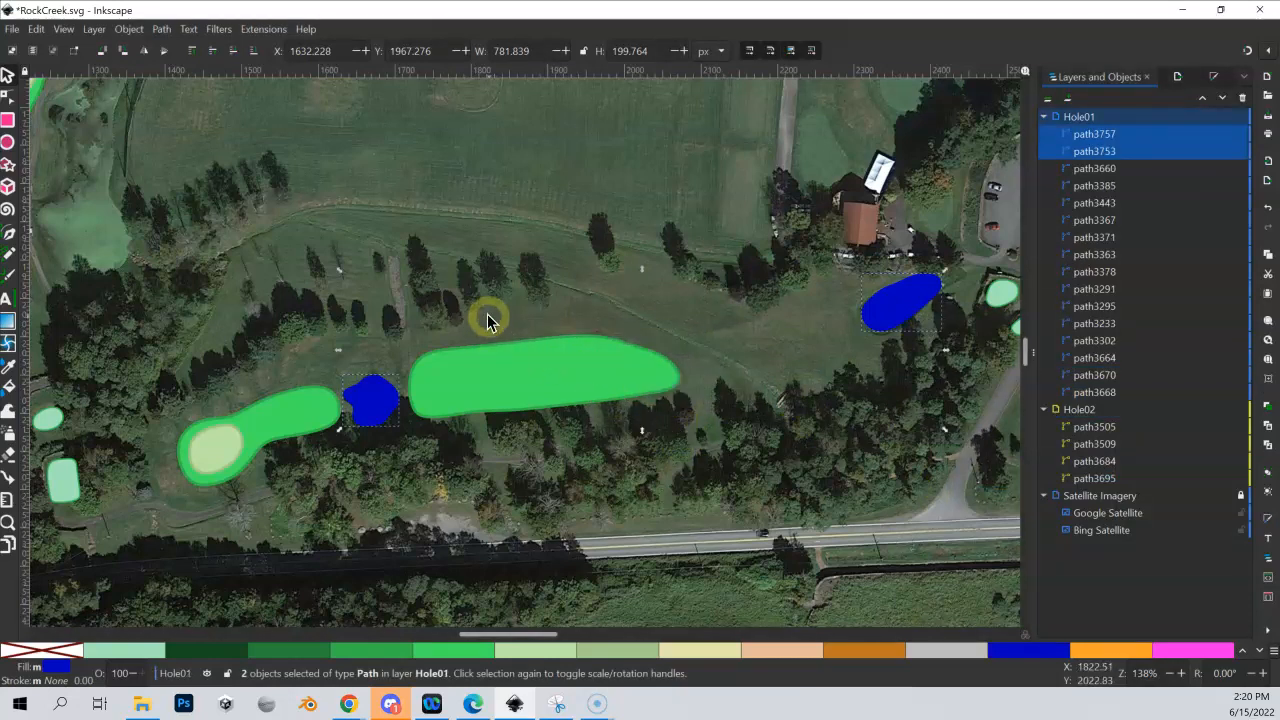
# Make Hole02 the current layer for drawing the water beside the separate fairway and green
pyautogui.moveTo(486, 317); pyautogui.dragTo(580, 303)
pyautogui.moveTo(466, 308); pyautogui.dragTo(525, 360)
pyautogui.moveTo(445, 295); pyautogui.dragTo(711, 406)
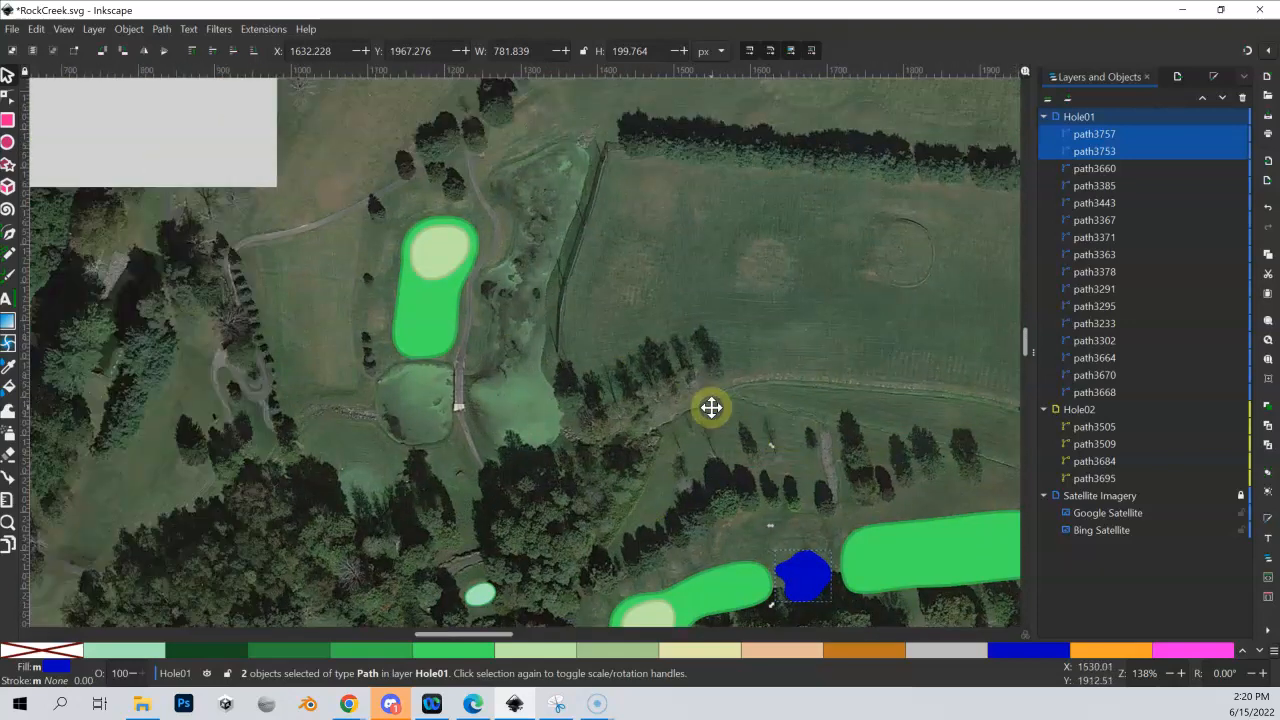
pyautogui.moveTo(534, 274); pyautogui.dragTo(560, 315)
pyautogui.hotkey('shift', '=')
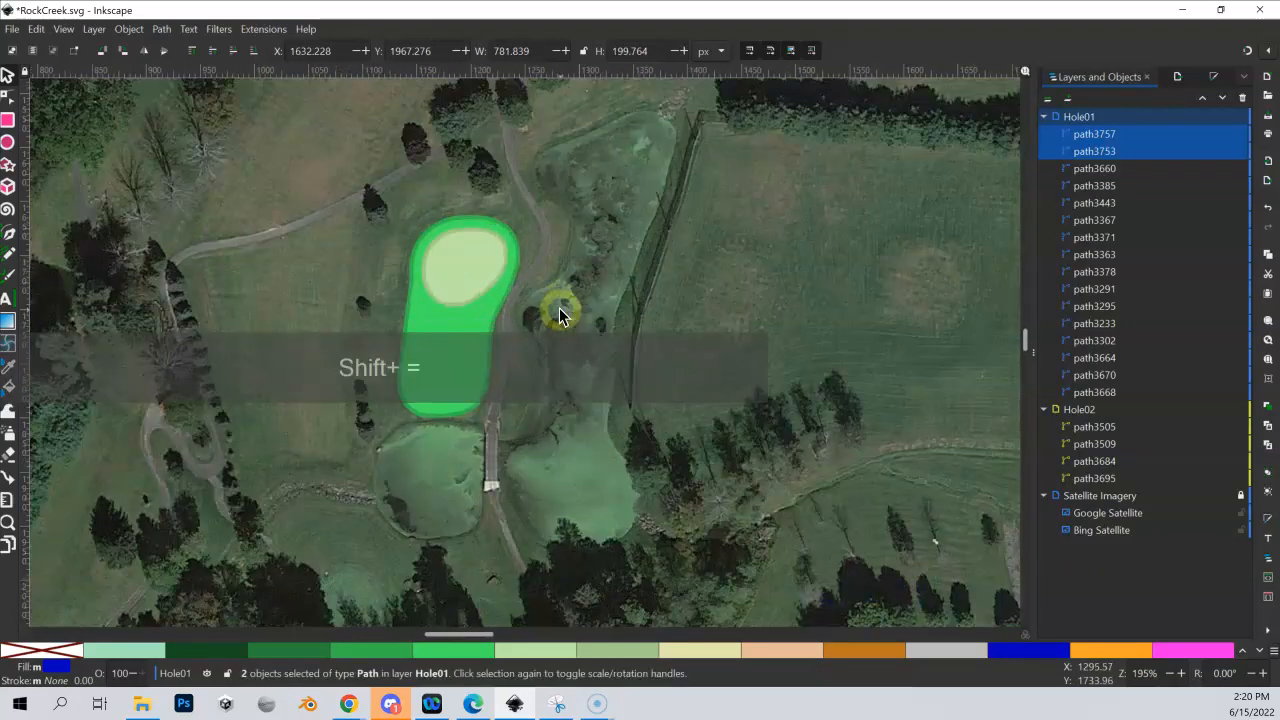
pyautogui.moveTo(528, 251); pyautogui.dragTo(530, 267)
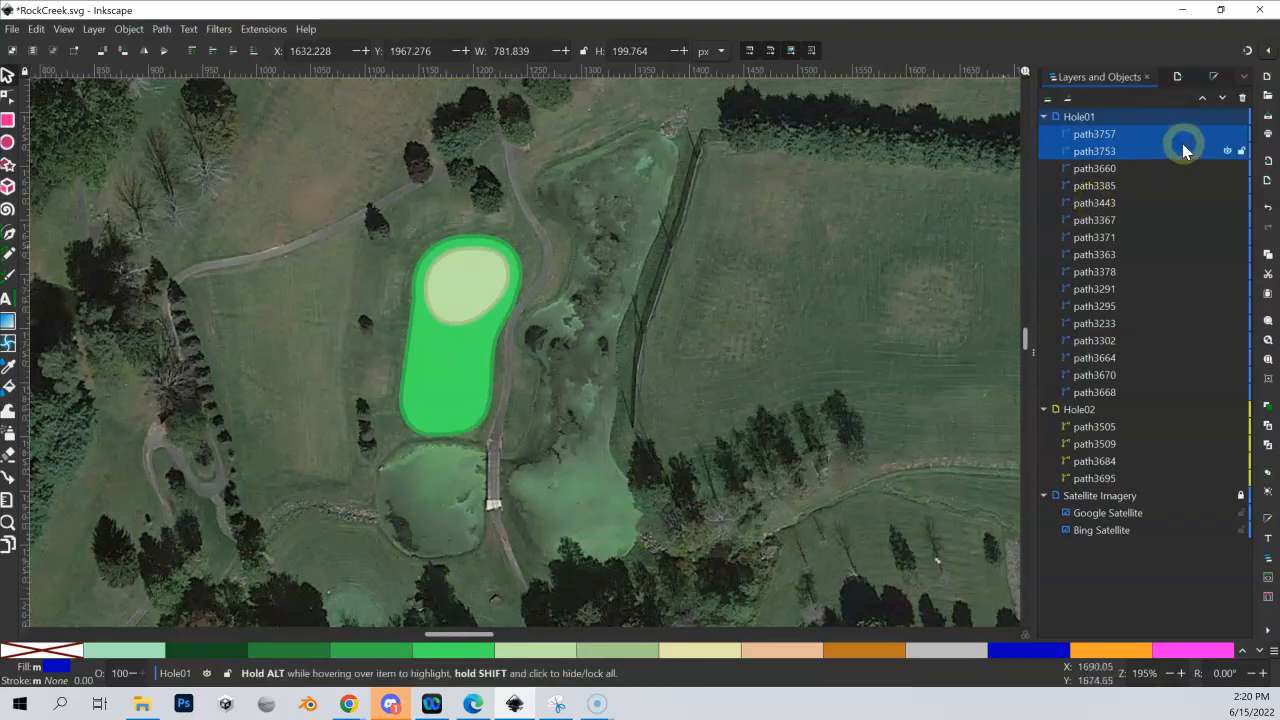
pyautogui.click(1125, 410)
pyautogui.click(478, 390)
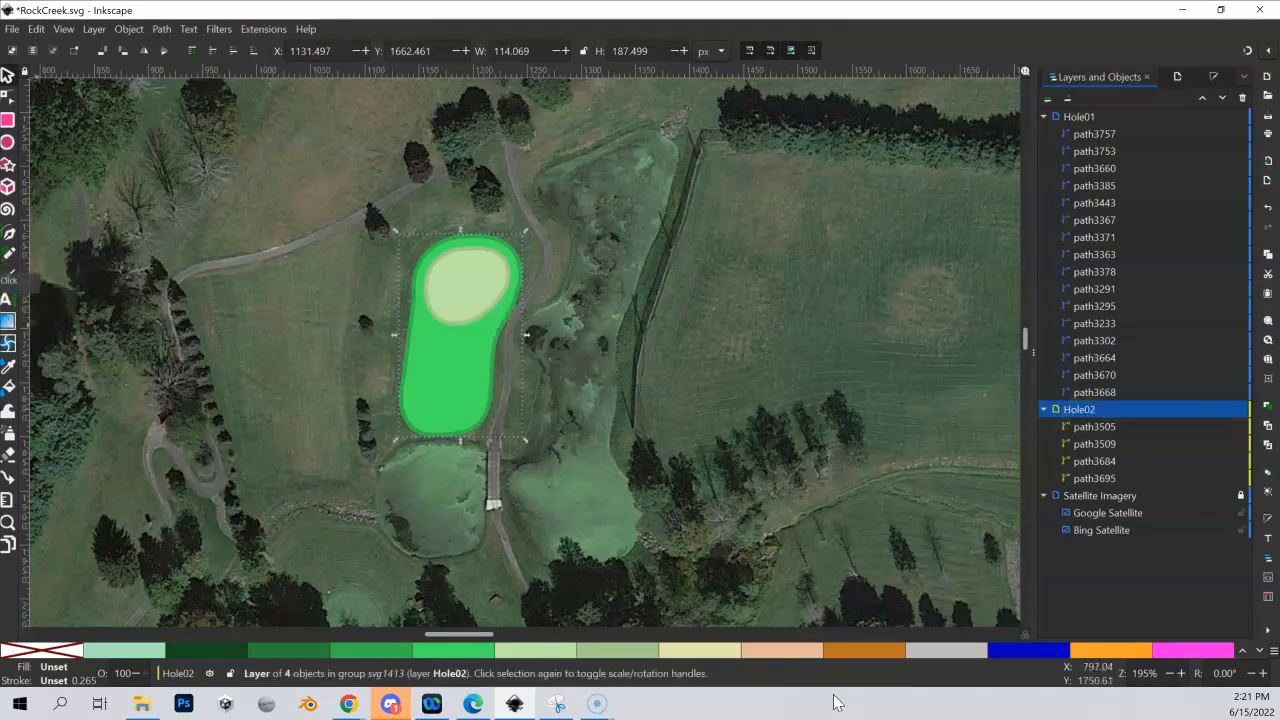
# Trace the connected ponds around the bridge, beside the separate fairway and green, as one closed, smooth Pen path
pyautogui.click(8, 234)
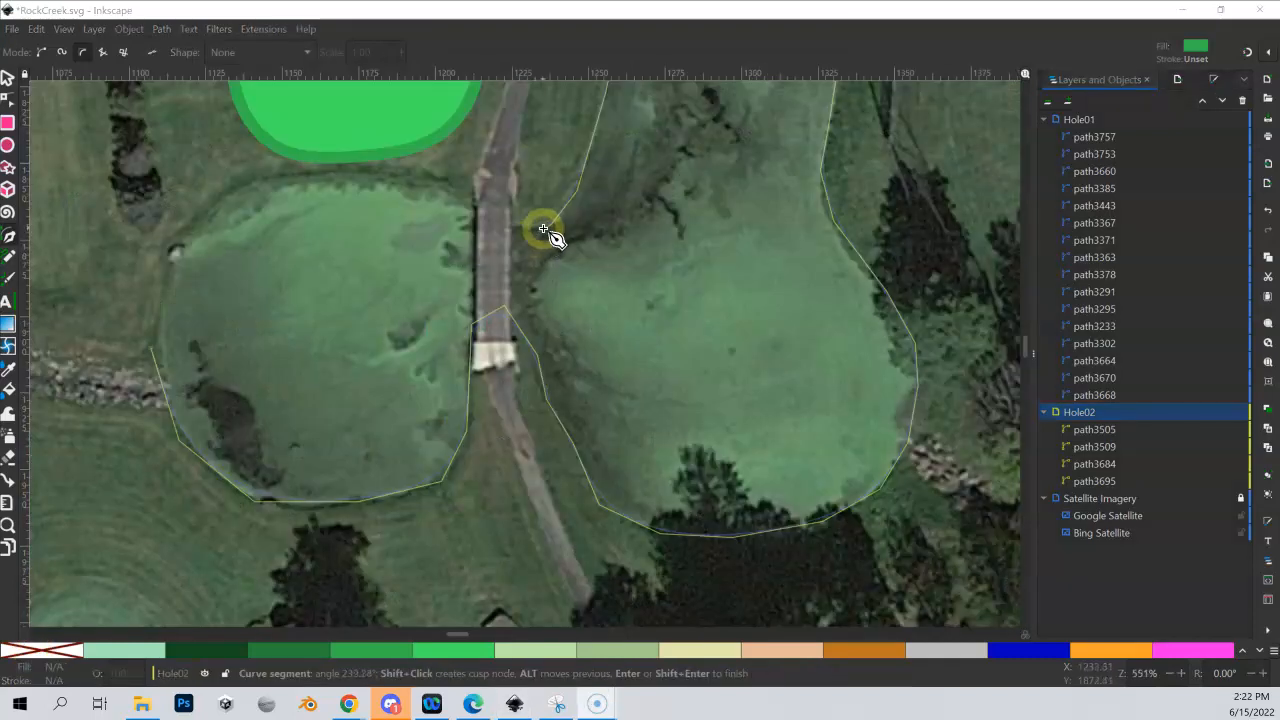
pyautogui.click(512, 229)
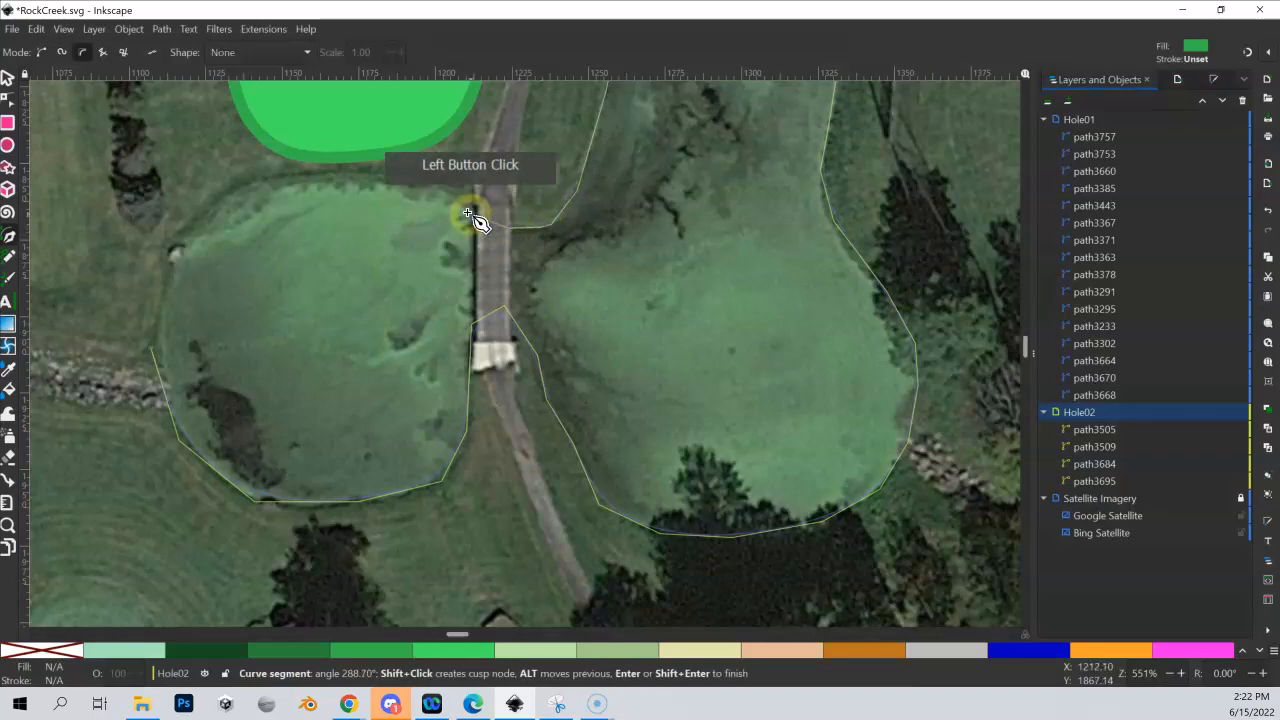
pyautogui.click(426, 184)
pyautogui.click(364, 177)
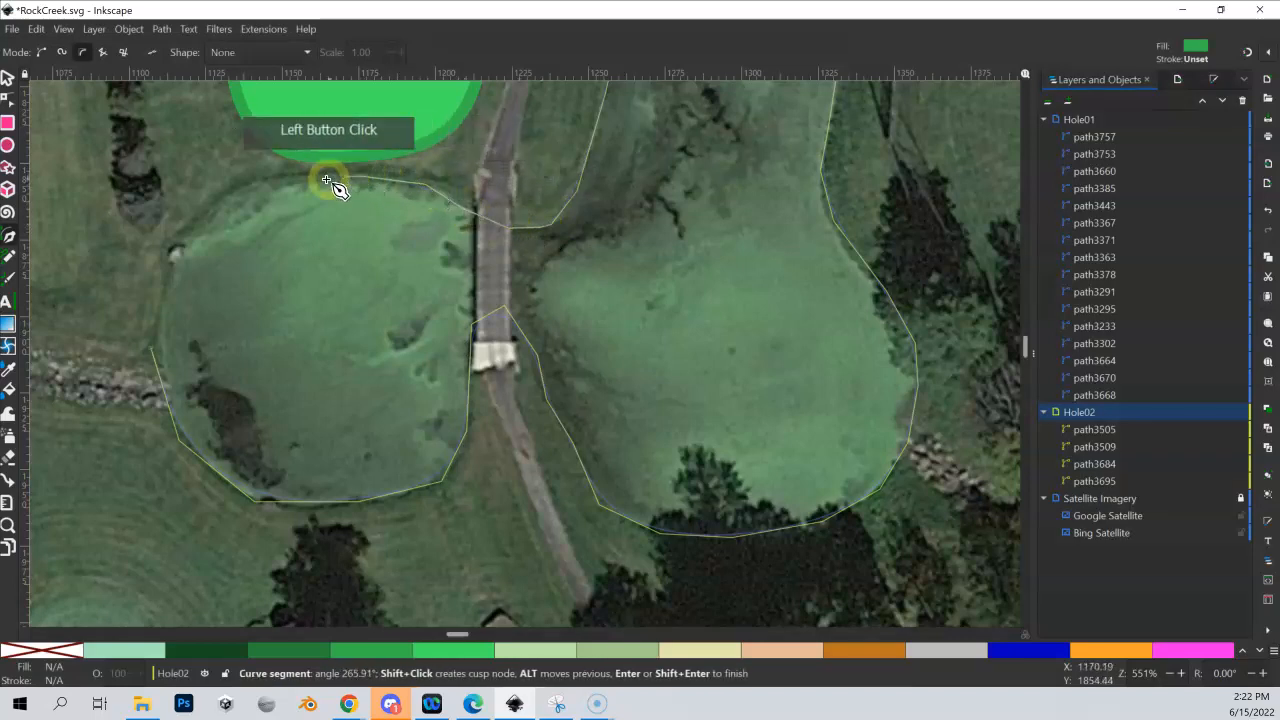
pyautogui.click(287, 180)
pyautogui.click(220, 205)
pyautogui.click(169, 260)
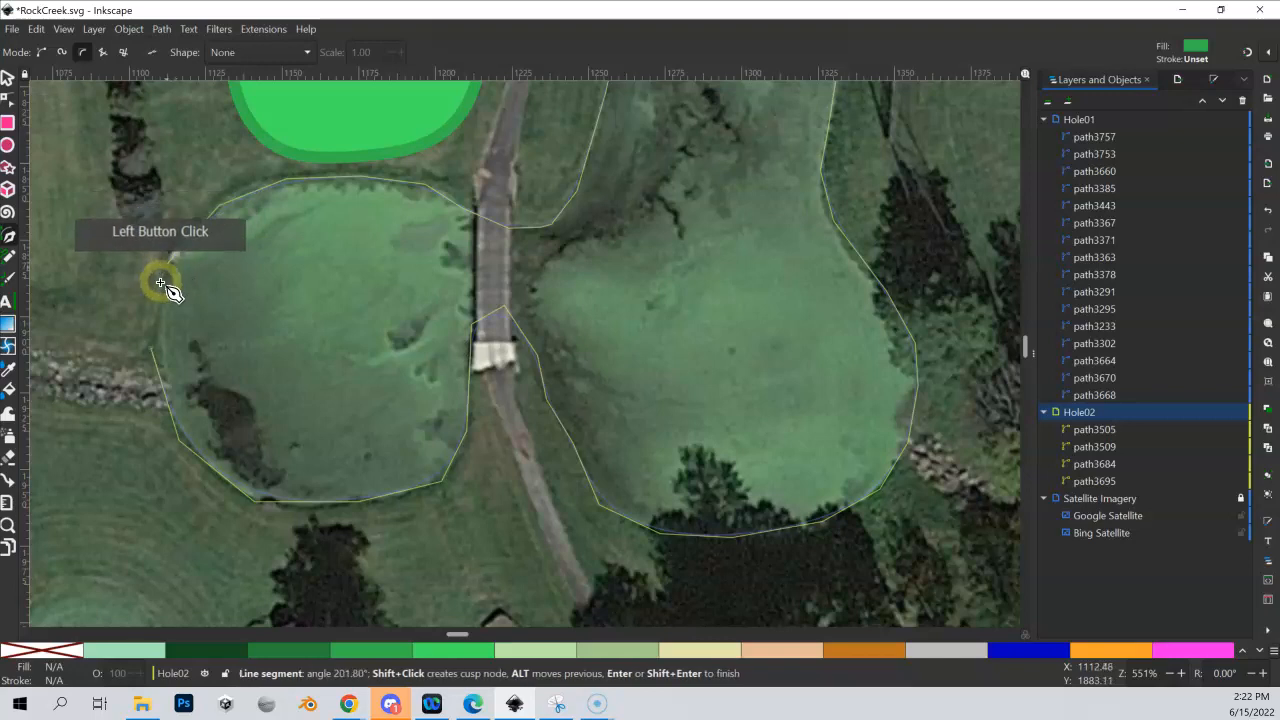
pyautogui.click(151, 348)
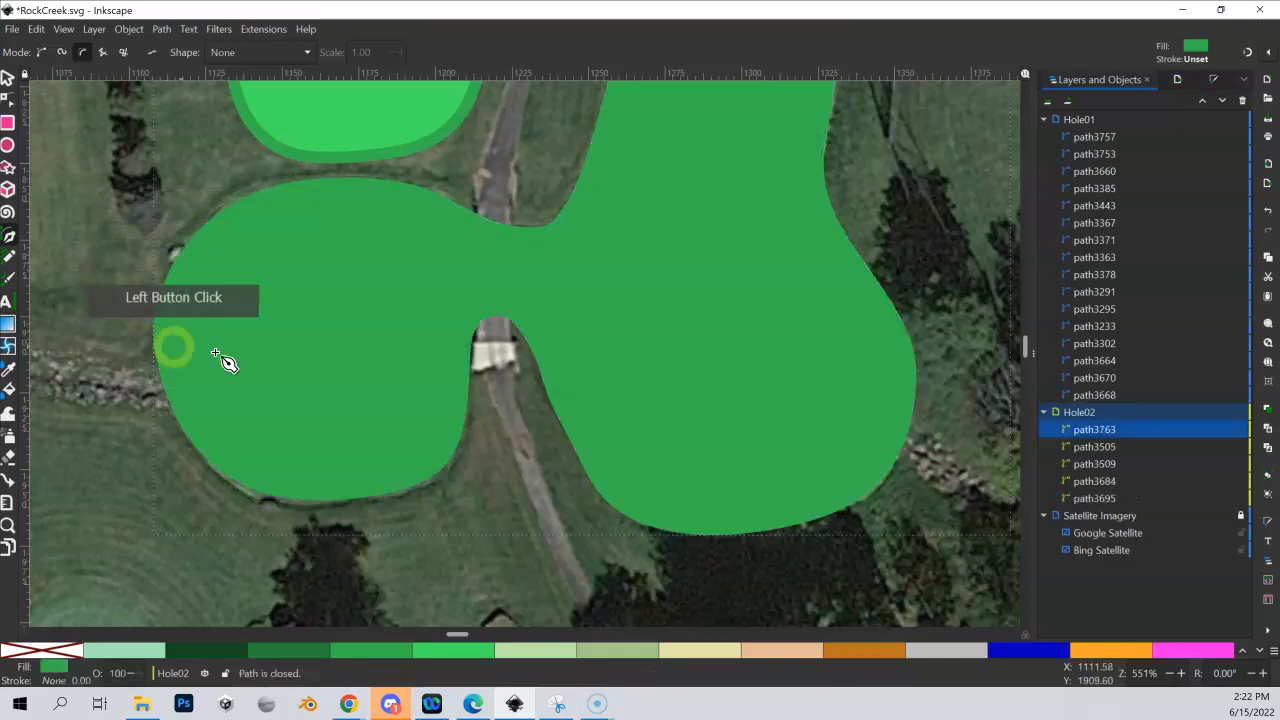
# Fill the newly traced pond shape around the bridge with the palette's blue water colour
pyautogui.click(1029, 651)
pyautogui.press('-')
pyautogui.press('-')
pyautogui.press('-')
pyautogui.press('-')
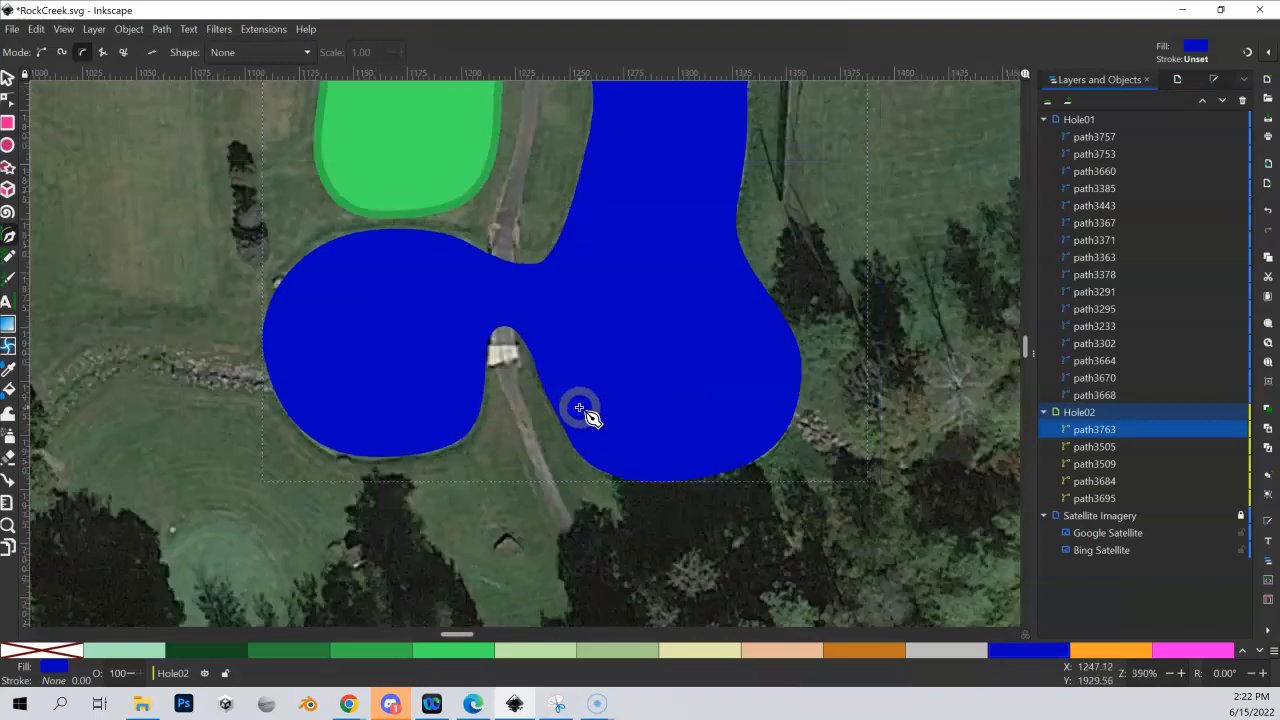
pyautogui.moveTo(557, 337)
pyautogui.mouseDown()
pyautogui.moveTo(514, 380)
pyautogui.moveTo(420, 386)
pyautogui.moveTo(415, 326)
pyautogui.mouseUp()
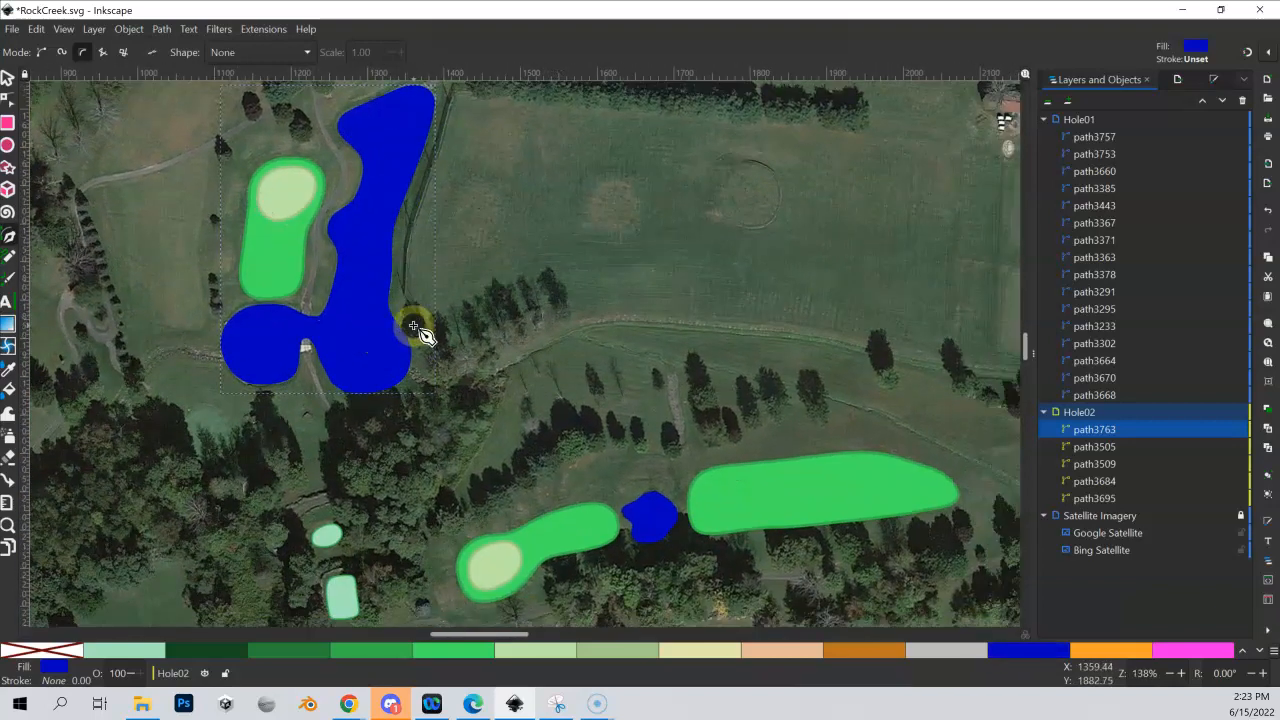
pyautogui.moveTo(589, 327); pyautogui.dragTo(445, 342)
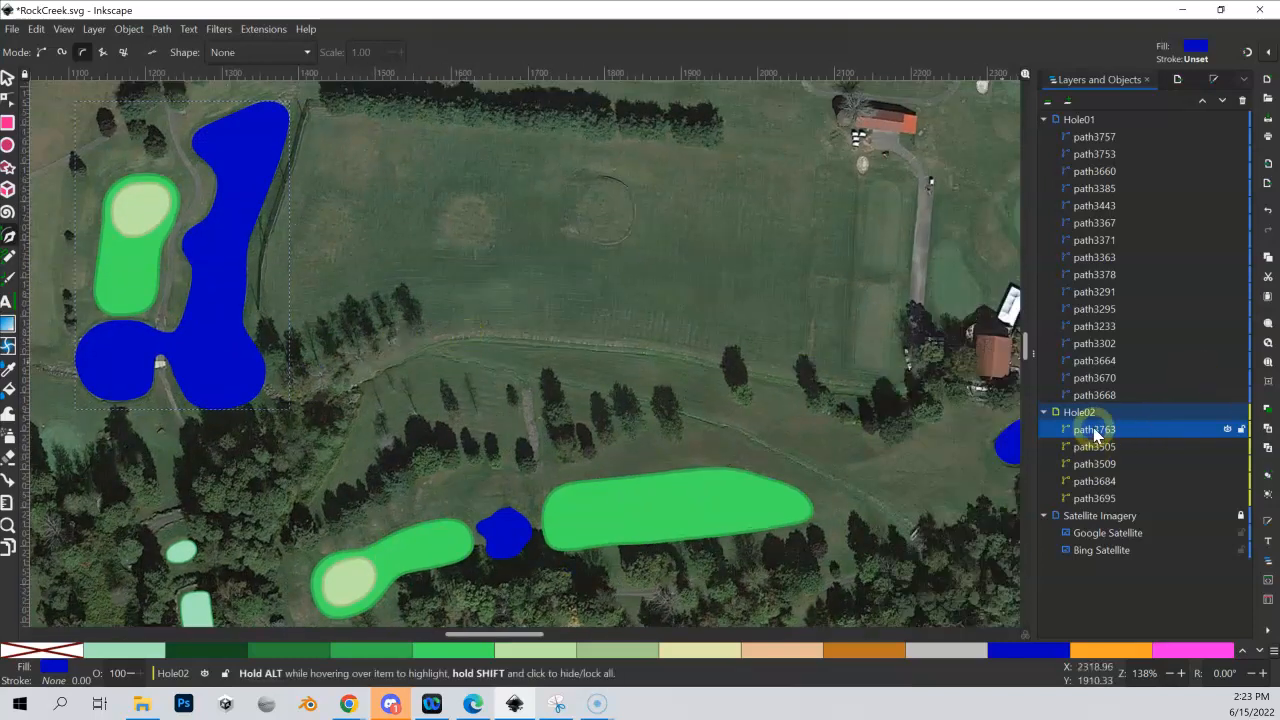
pyautogui.moveTo(567, 363)
pyautogui.mouseDown()
pyautogui.moveTo(575, 353)
pyautogui.moveTo(486, 380)
pyautogui.mouseUp()
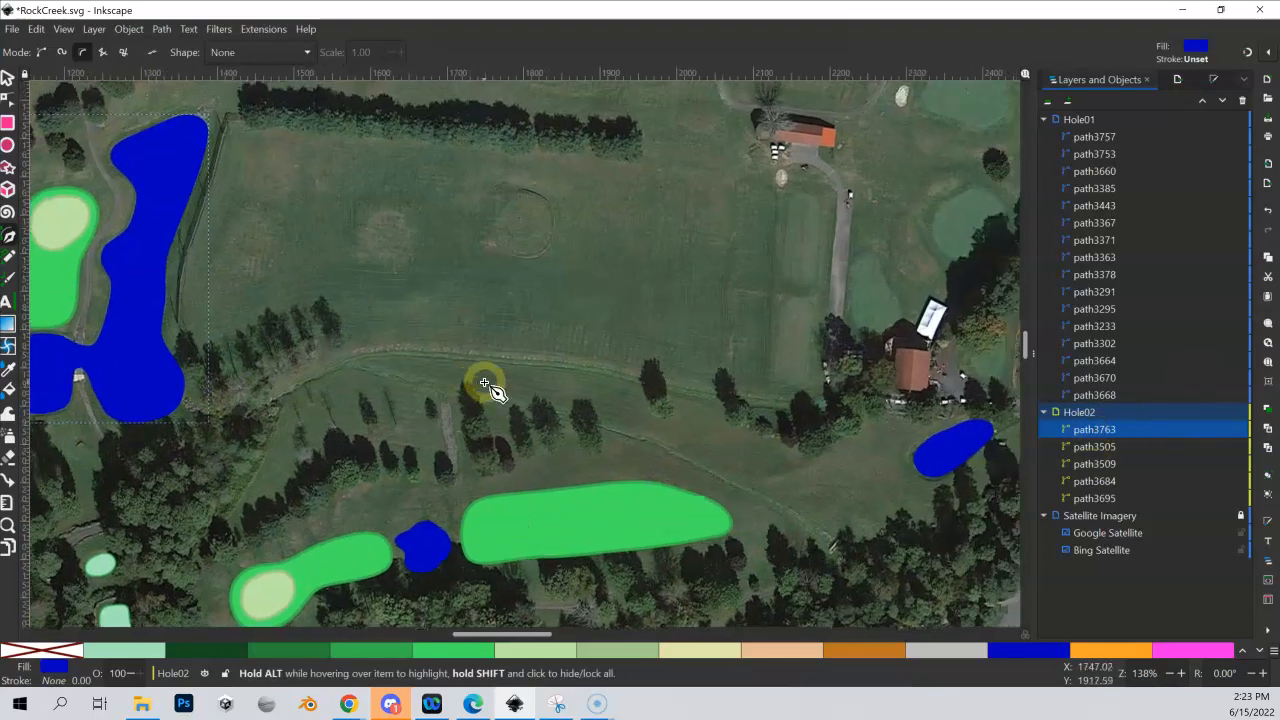